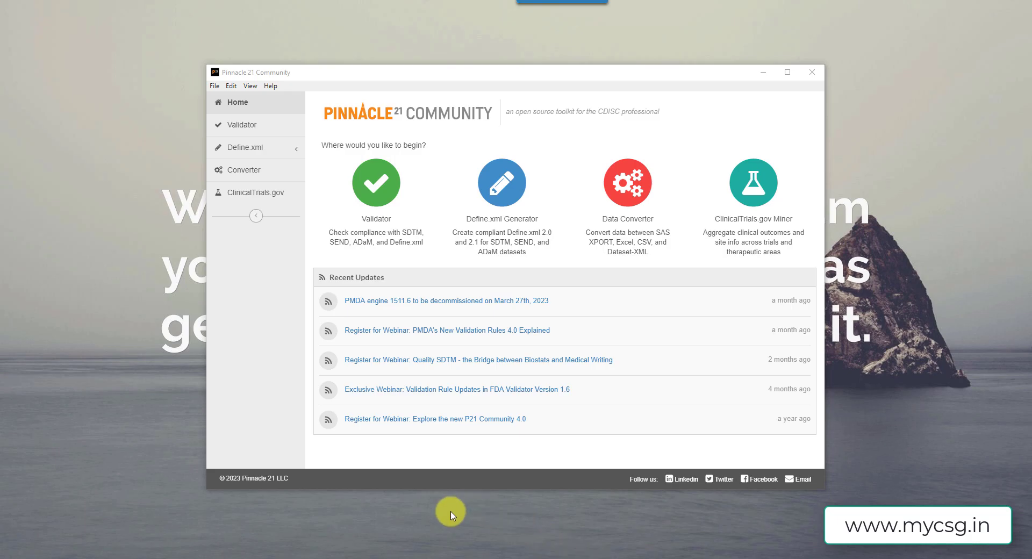
View the LB002 sheet of SDTM_P21.xlsx in Excel, switch to SAS and run Import_for_p21_SDTM.sas, checking its log
left_click(336, 556)
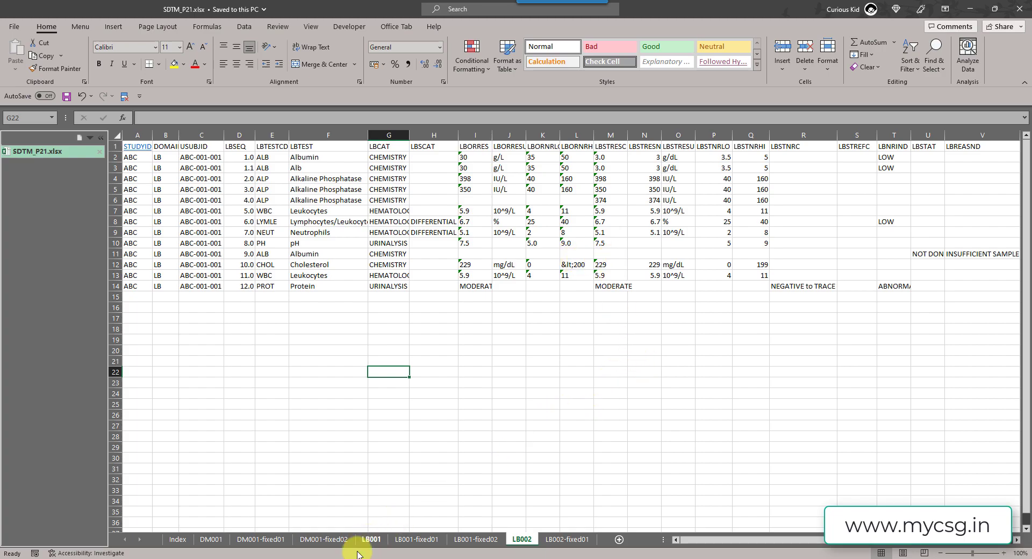
left_click(534, 553)
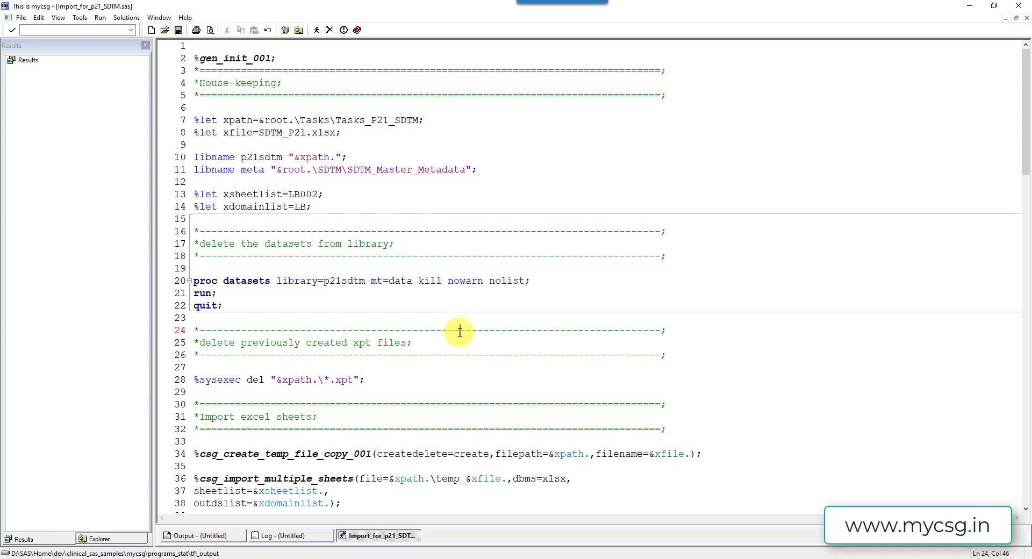
key("F8")
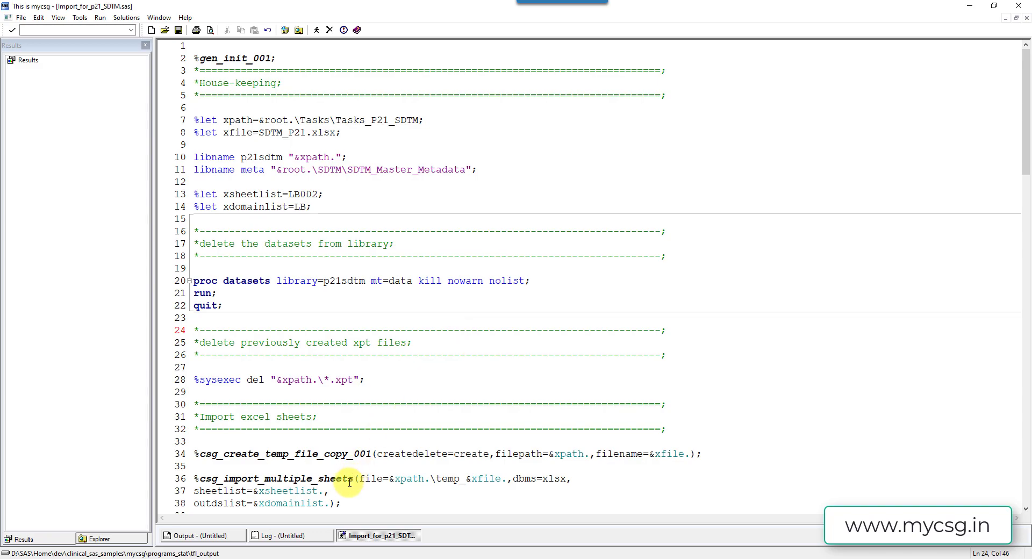
left_click(308, 537)
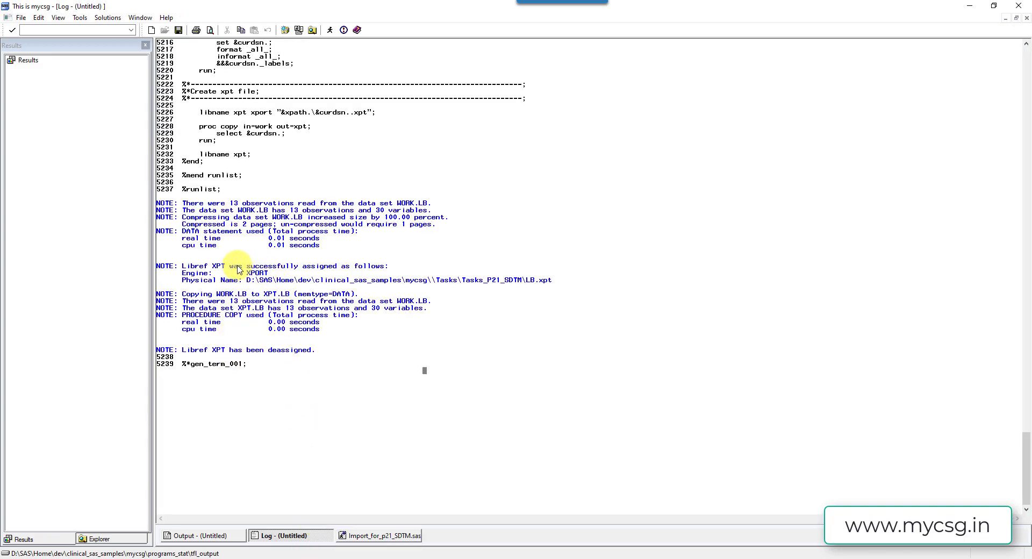
Switch to Pinnacle 21 Community and validate LB.xpt from the TASKS_P21_SDTM folder with the Validator's existing SDTM settings
left_click(564, 553)
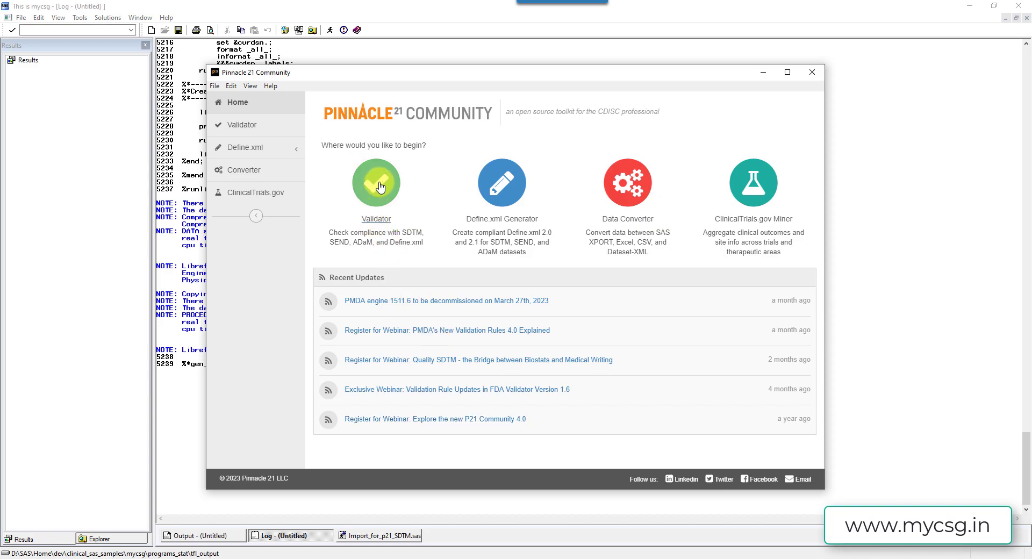
left_click(378, 185)
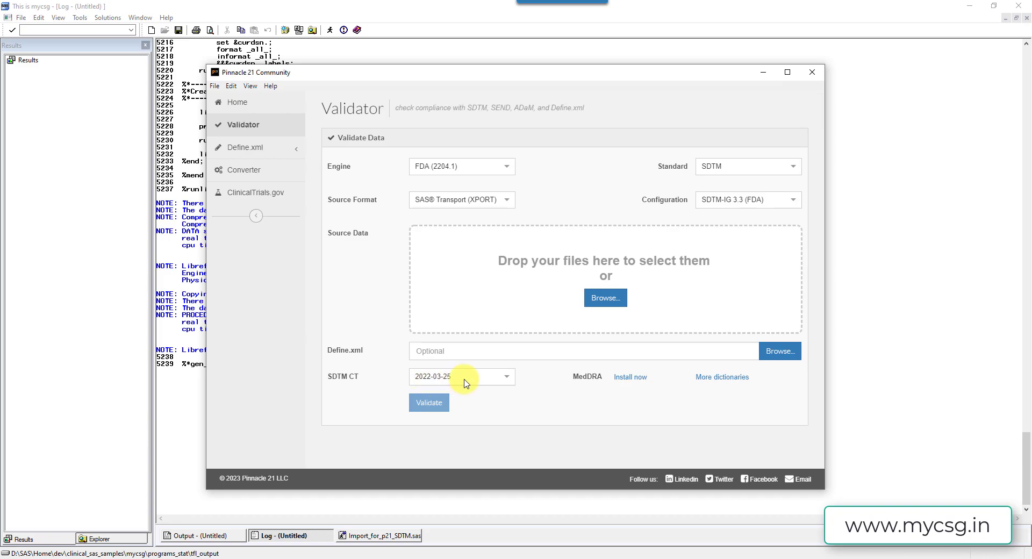
left_click(603, 304)
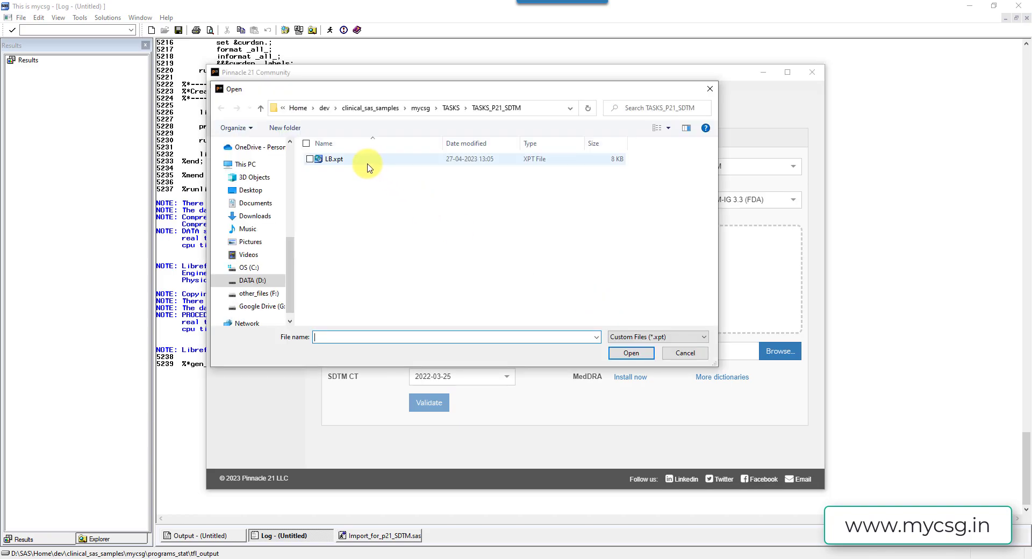
left_click(368, 164)
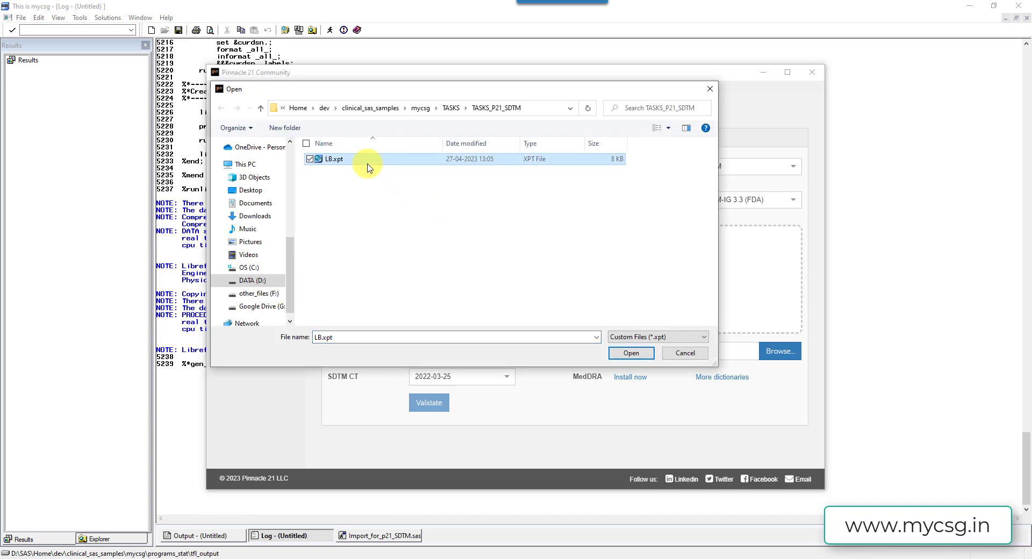
left_click(624, 353)
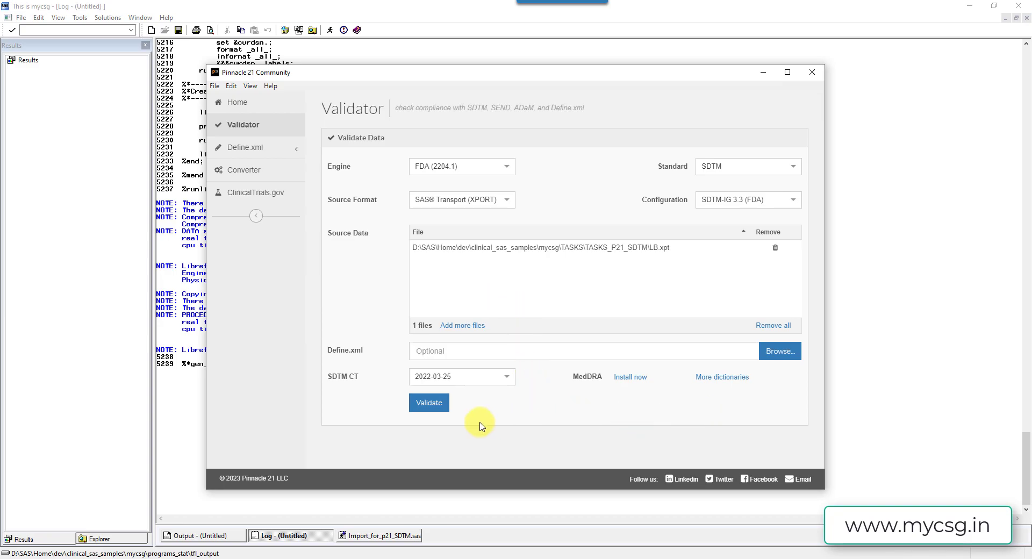
left_click(433, 408)
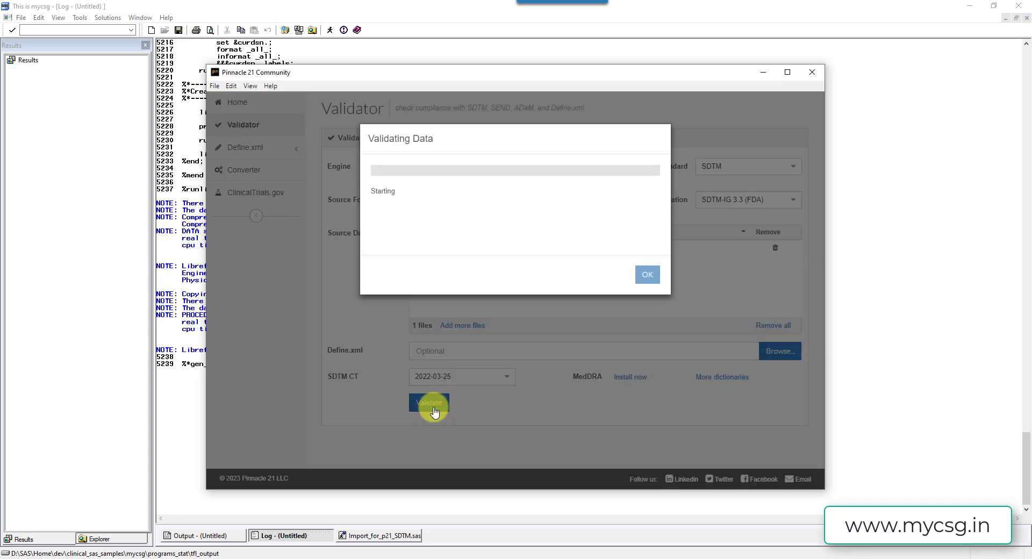
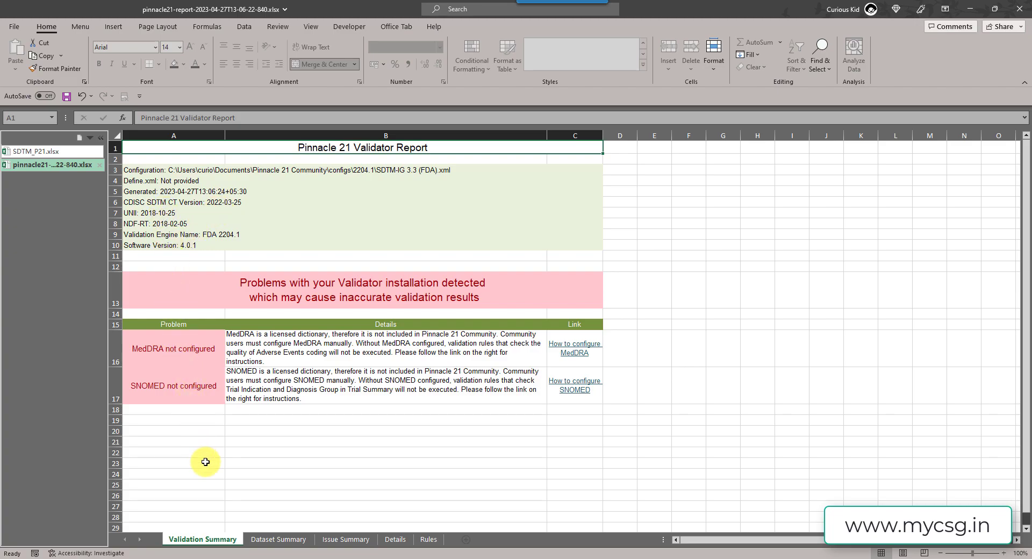
Examine the validation report's dataset summary, issue summary and detailed LB domain issues
left_click(275, 539)
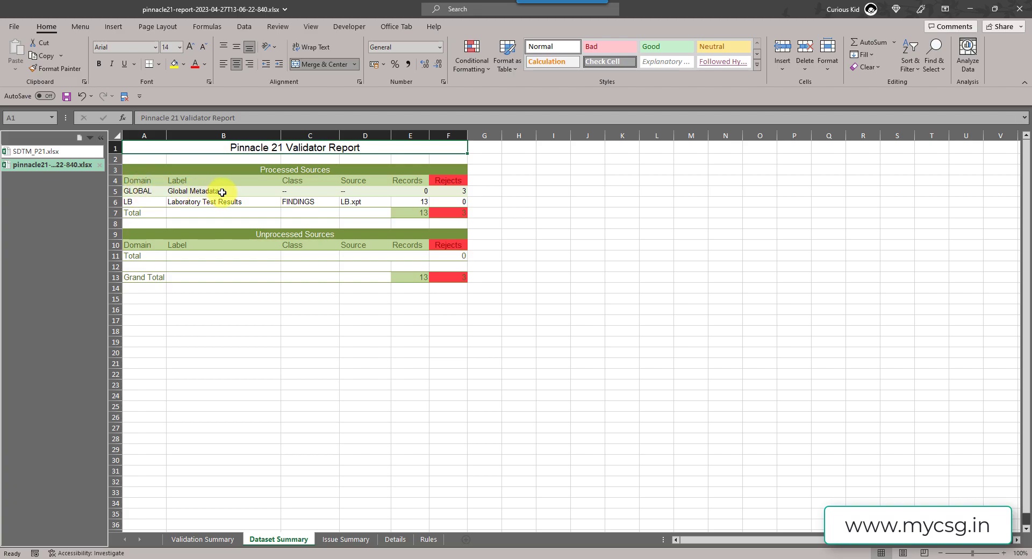
left_click(346, 539)
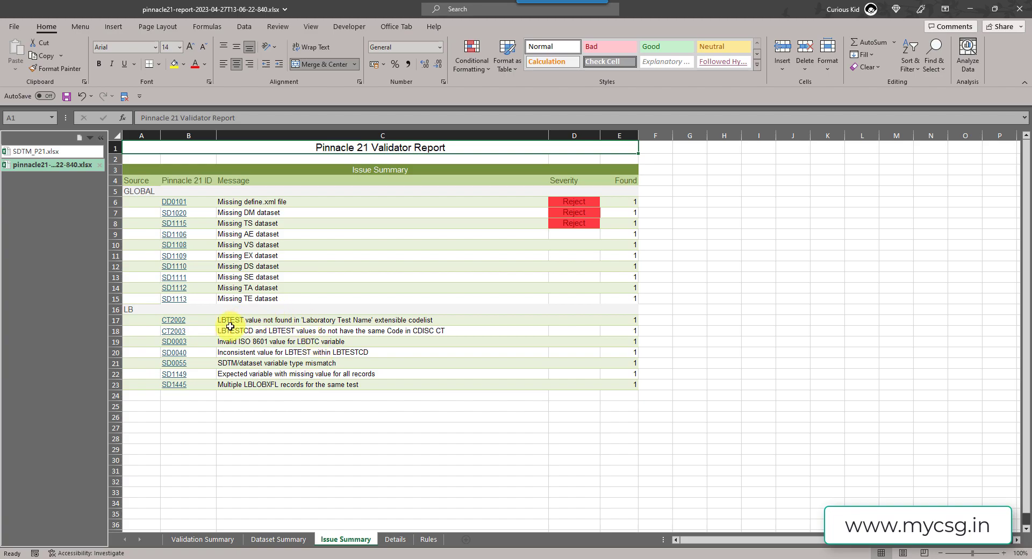
left_click(397, 539)
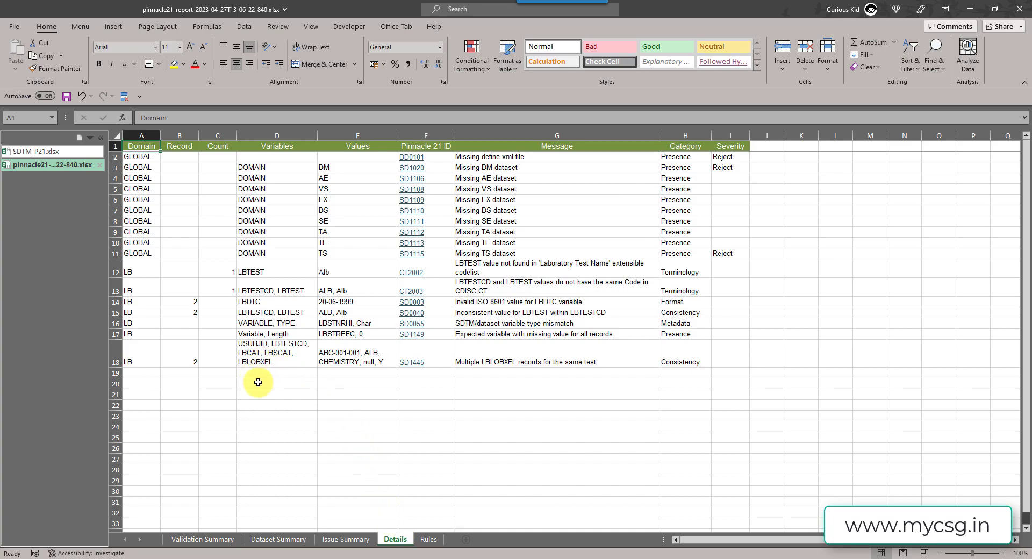
left_click_drag(138, 273, 494, 356)
left_click(548, 356)
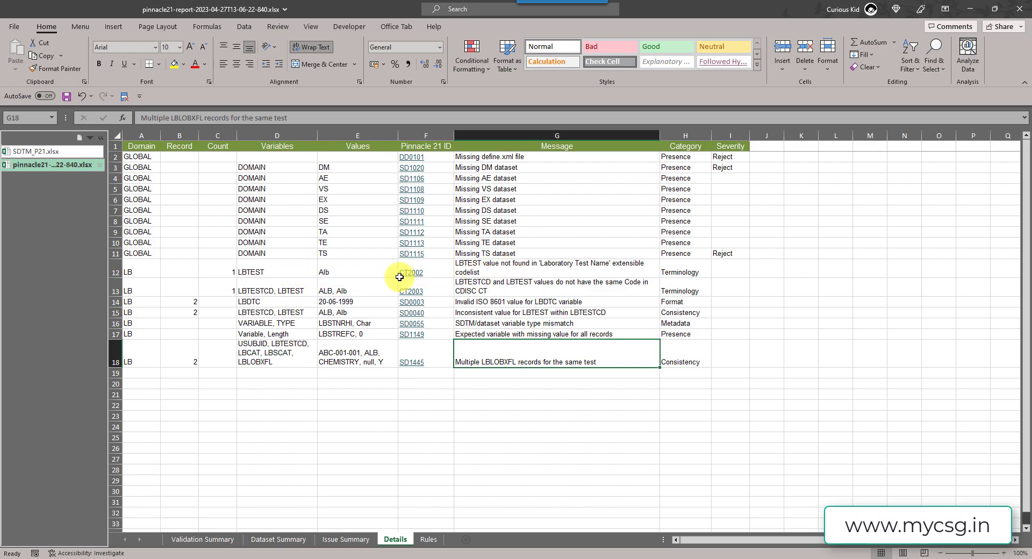
Fill the Variables through Message cells of the CT2002 and CT2003 issues in the Details sheet with light gold
left_click_drag(253, 272, 467, 268)
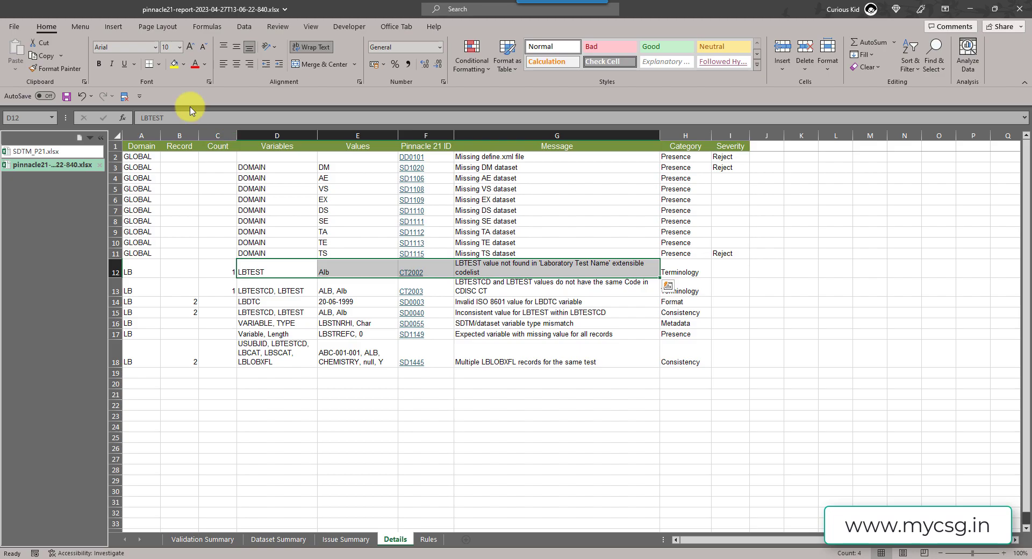
left_click(184, 64)
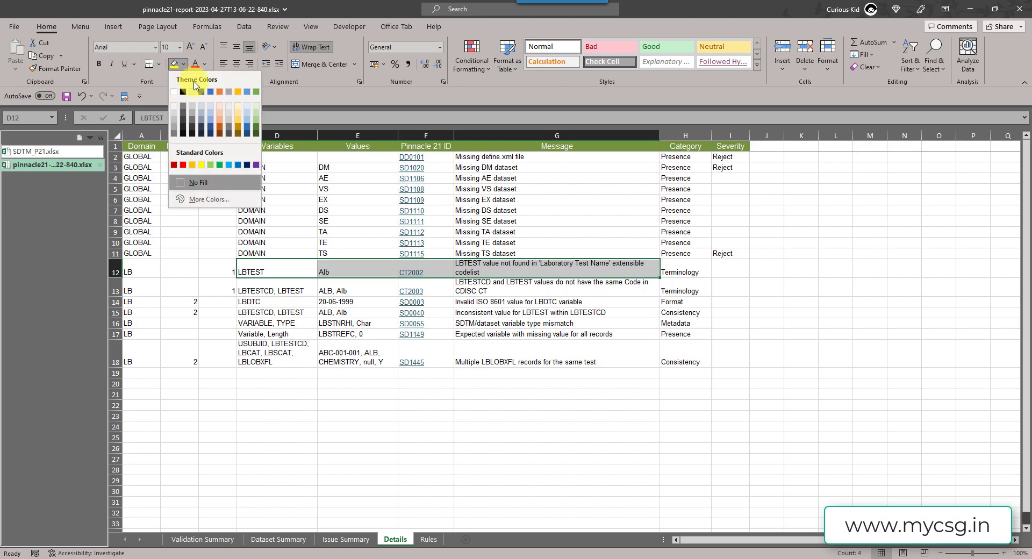
left_click(239, 111)
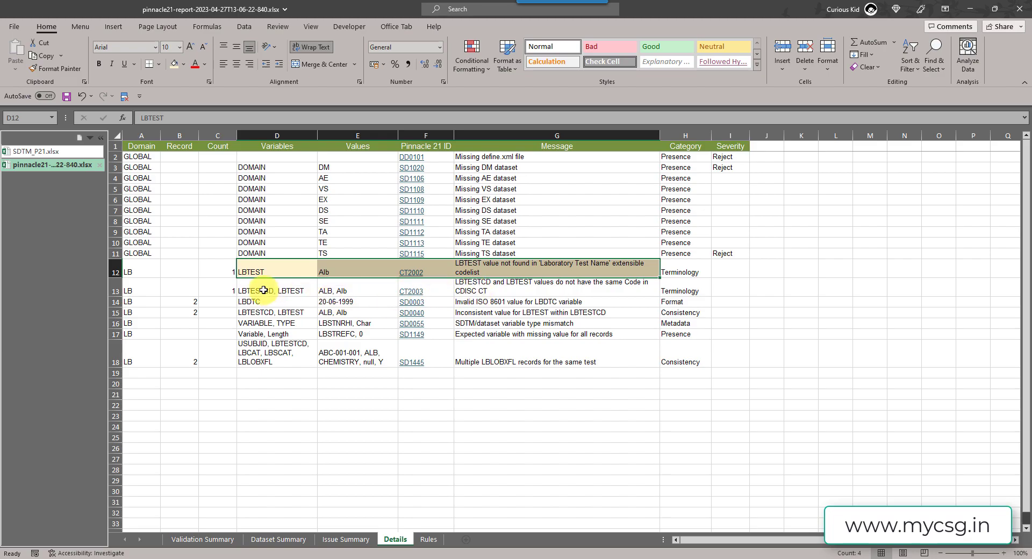
left_click(307, 289)
left_click_drag(308, 289, 492, 285)
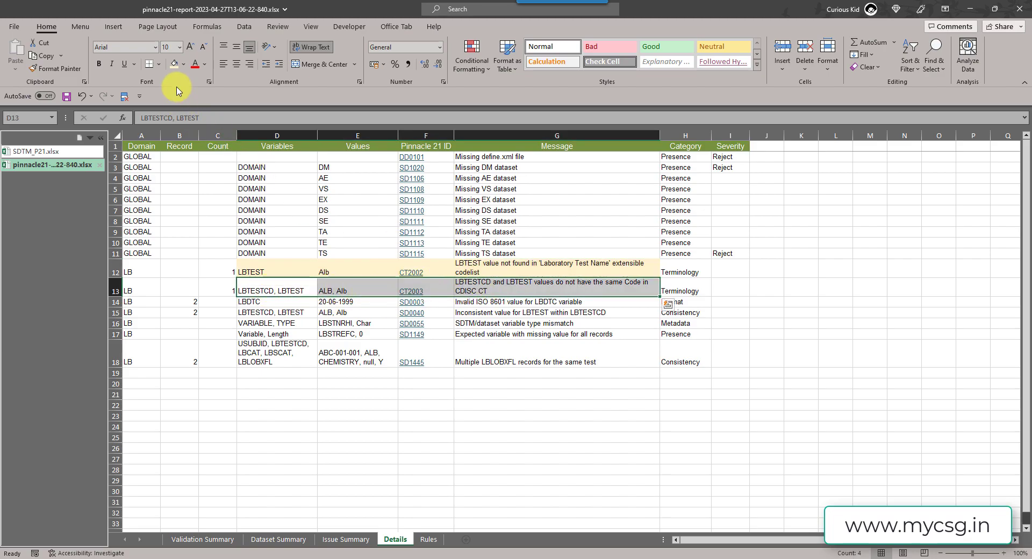
left_click(175, 66)
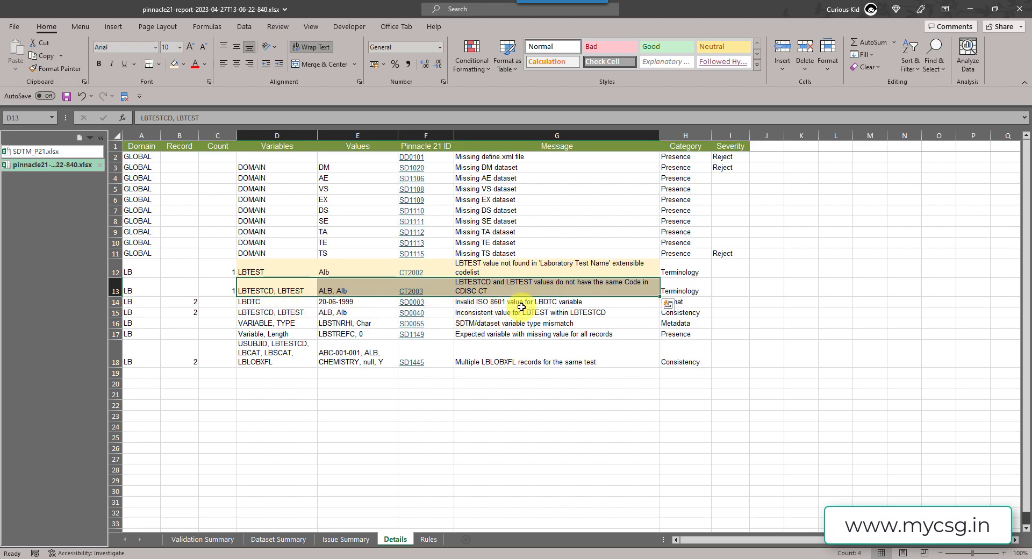
Apply the light gold fill to the Variables through Message cells of the SD0003 and SD0040 issues
left_click(591, 302)
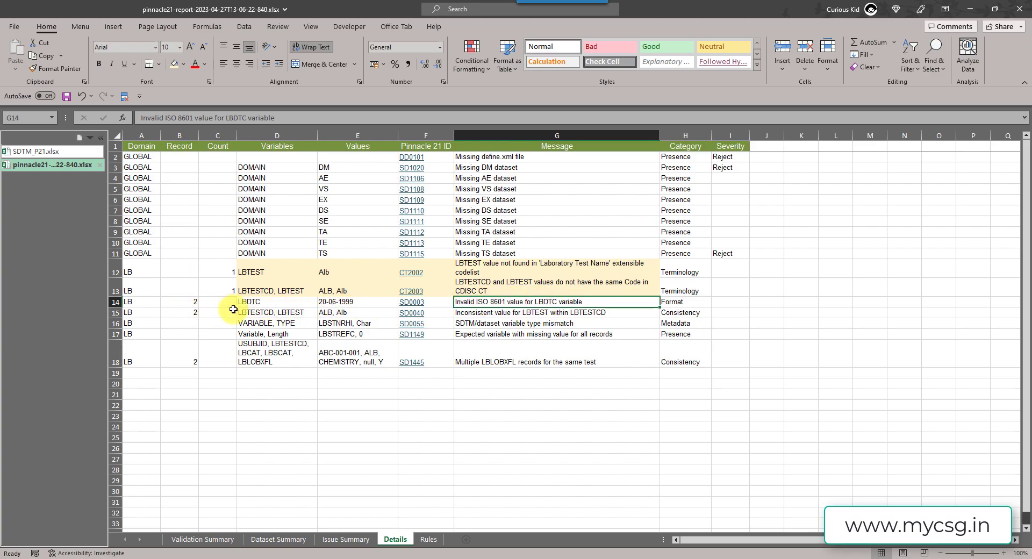
left_click(181, 304)
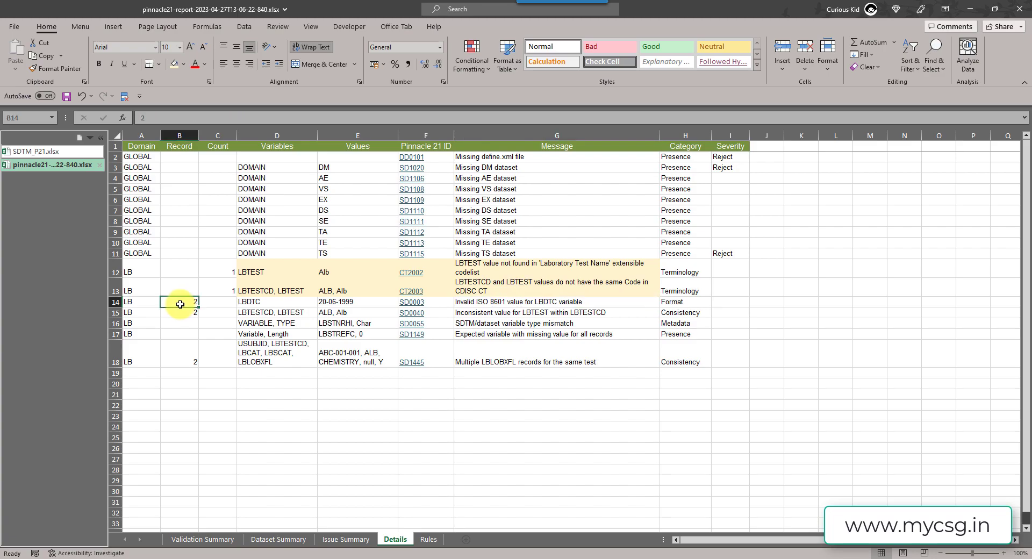
left_click(257, 302)
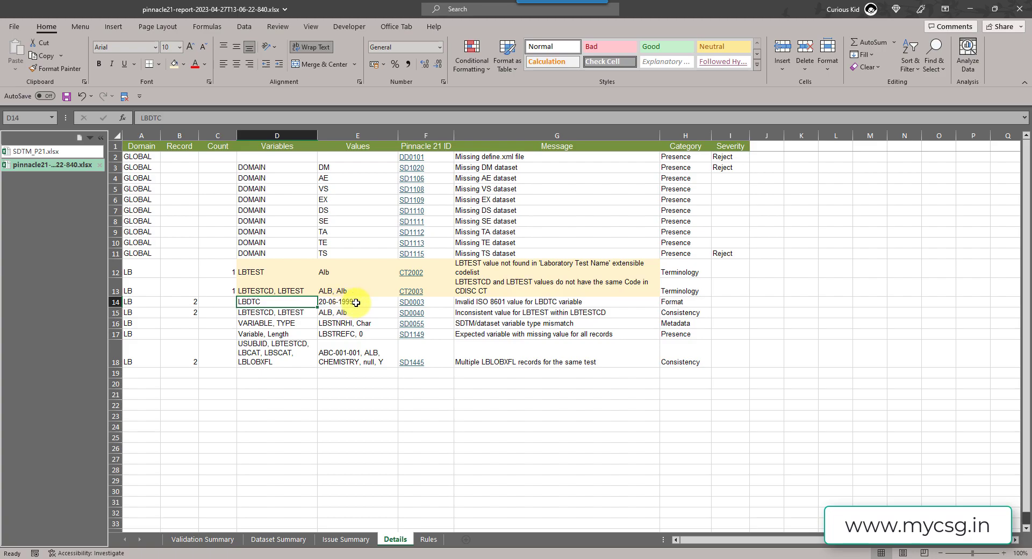
left_click_drag(588, 303, 267, 303)
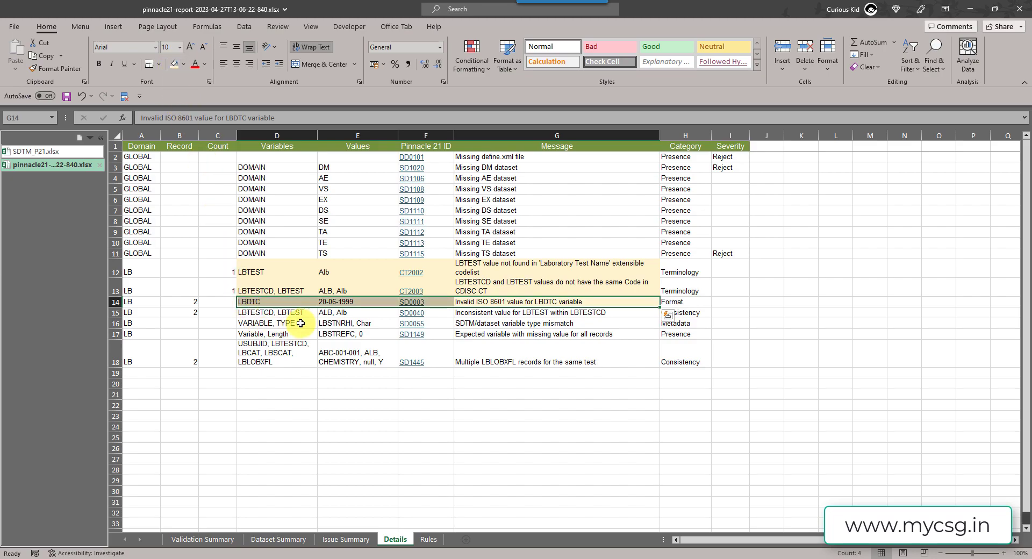
left_click(272, 316)
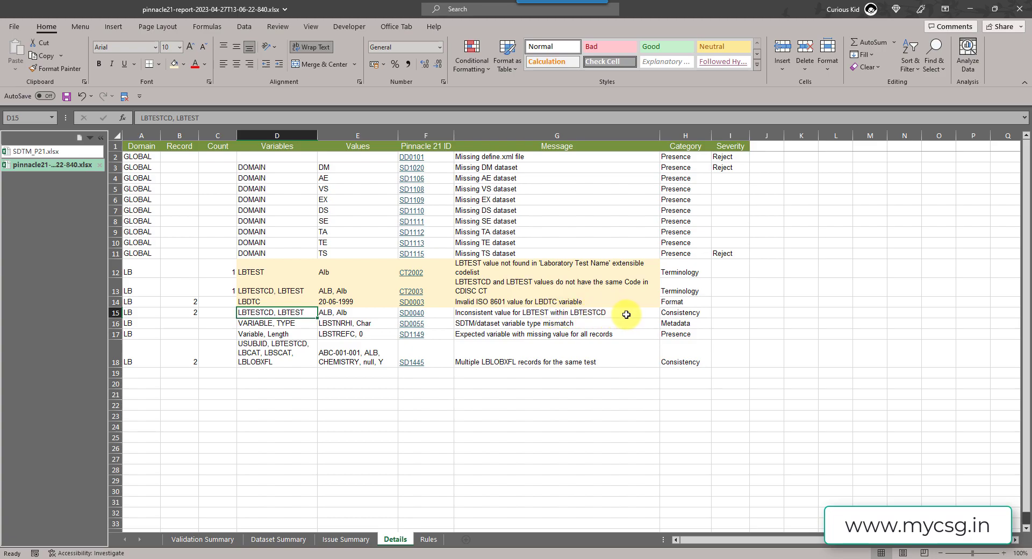
left_click_drag(633, 314, 290, 311)
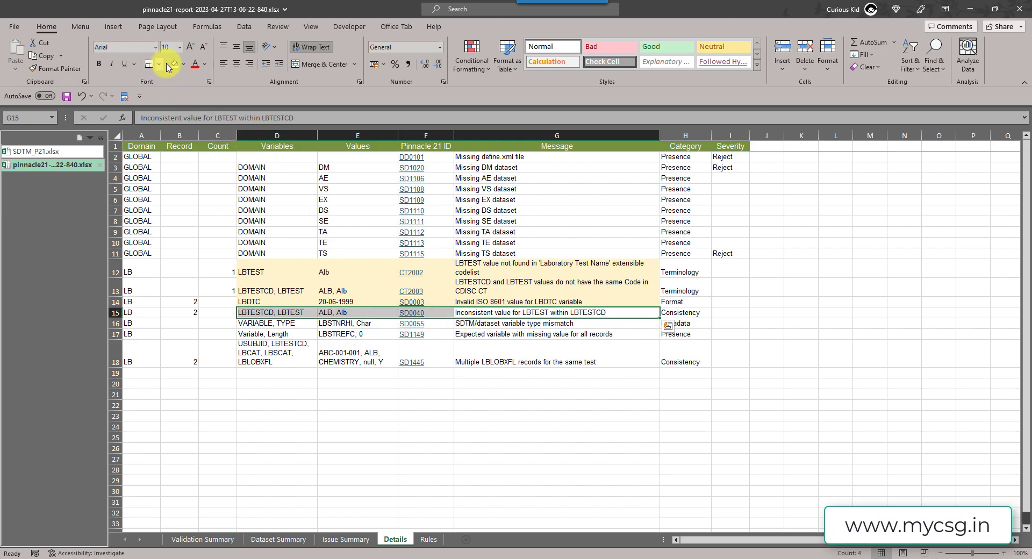
left_click(514, 316)
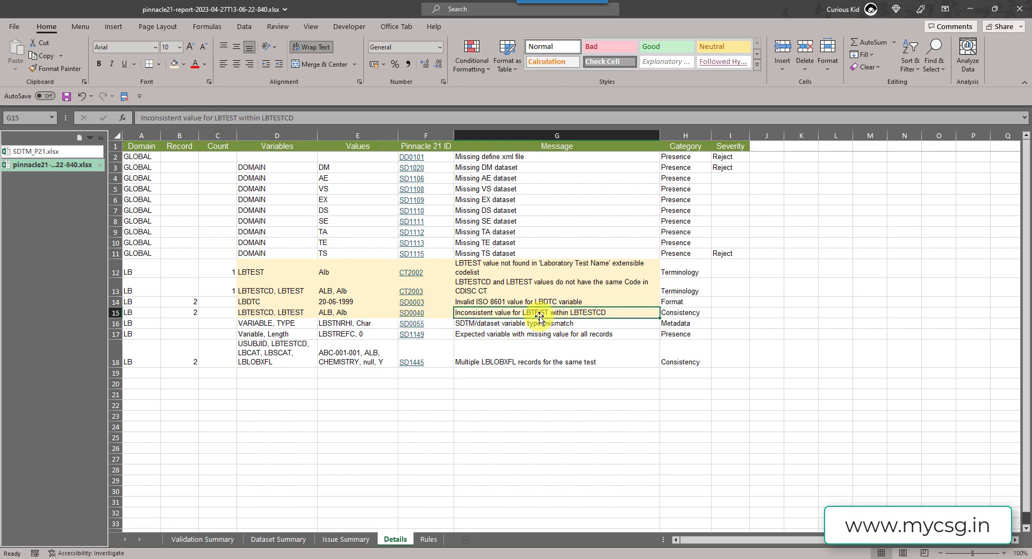
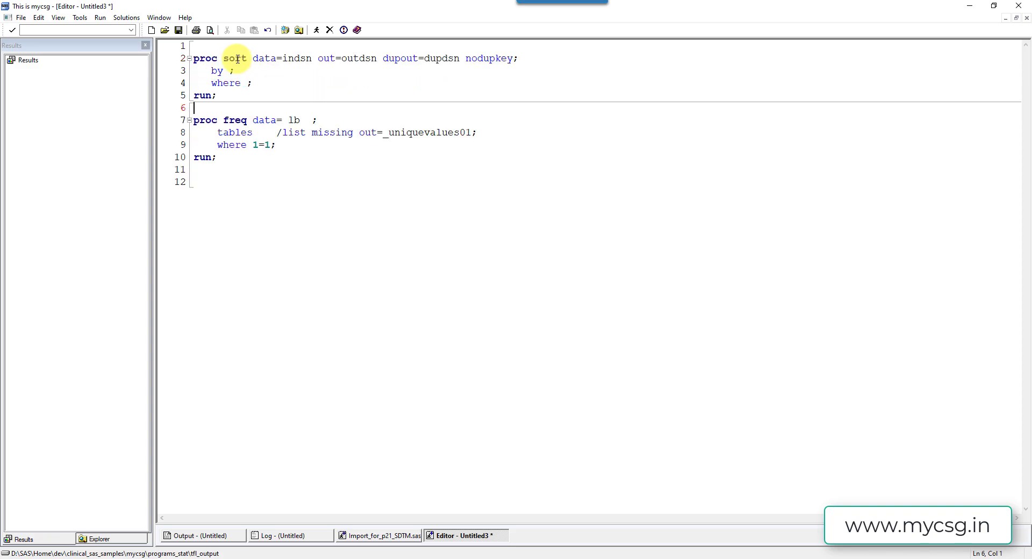
Set the proc sort input dataset to lb and its by statement to lbtestcd*lbtest, rechecking the SD0040 issue in the Excel report
double_click(301, 59)
type("lb")
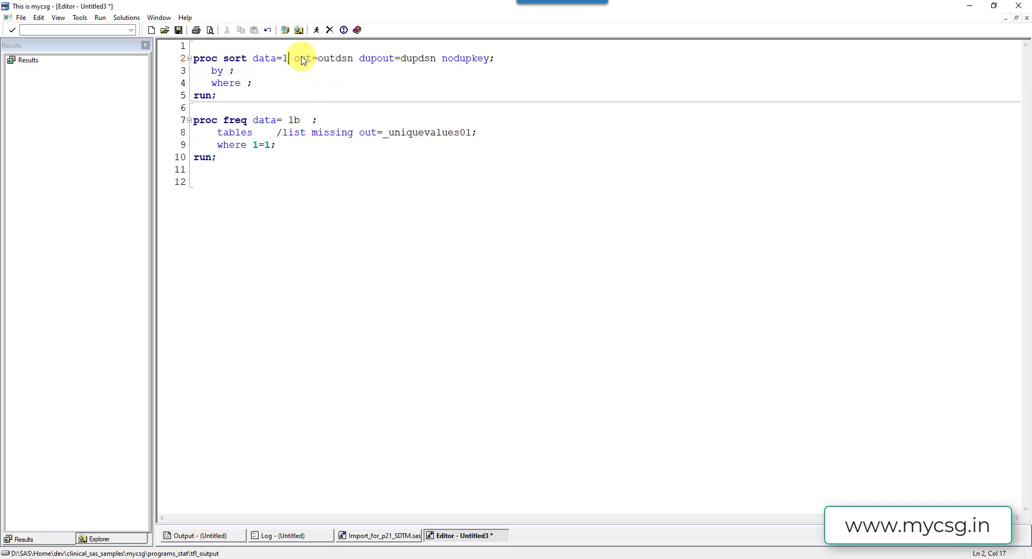
left_click(229, 71)
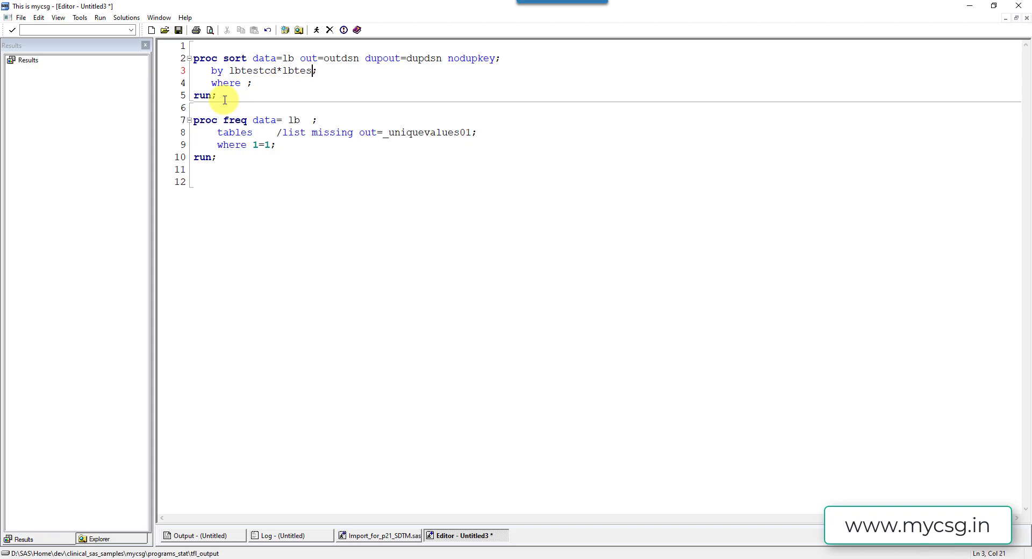
left_click(333, 557)
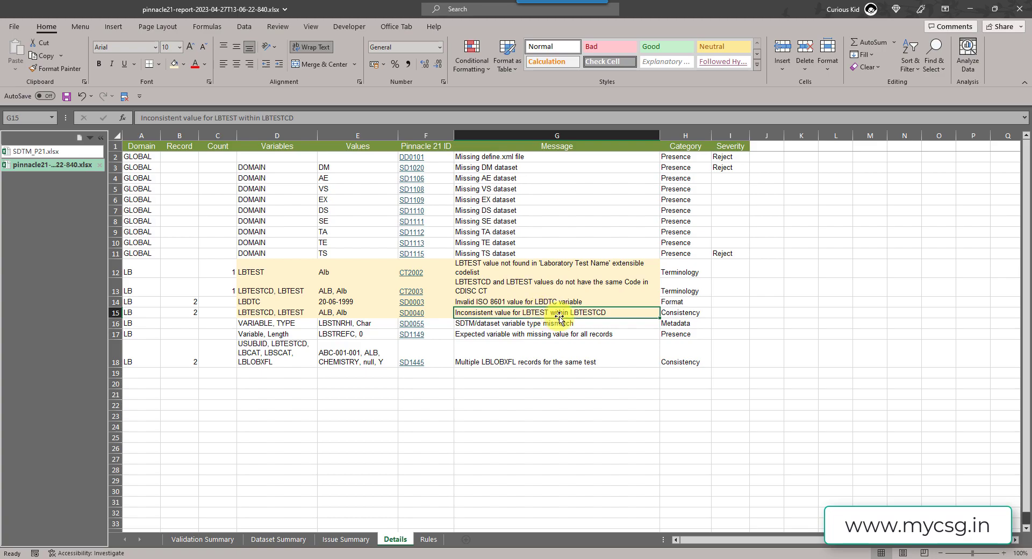
left_click(558, 556)
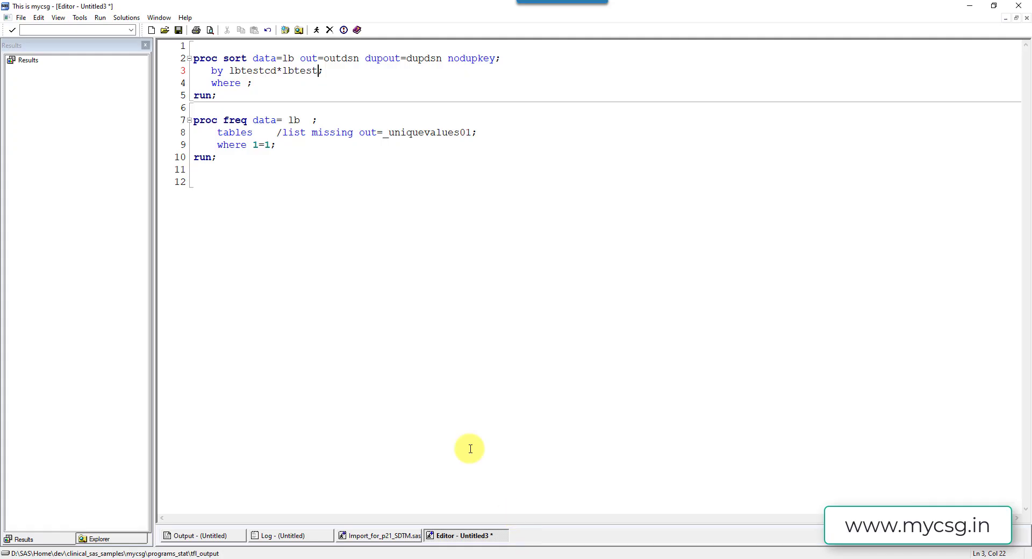
Replace the dupout=dupdsn option in the proc sort with (keep==lbtestcd lbtest) on the outdsn output dataset
left_click_drag(365, 58, 442, 58)
key("BackSpace")
key("BackSpace")
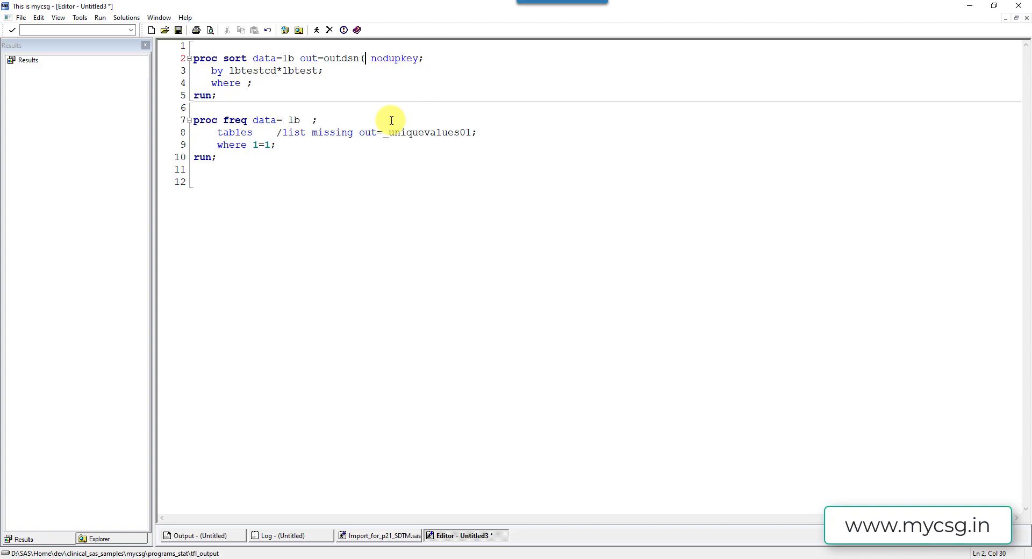
type("(lbtest")
key("BackSpace")
key("BackSpace")
key("BackSpace")
key("BackSpace")
key("BackSpace")
key("BackSpace")
key("BackSpace")
type("test")
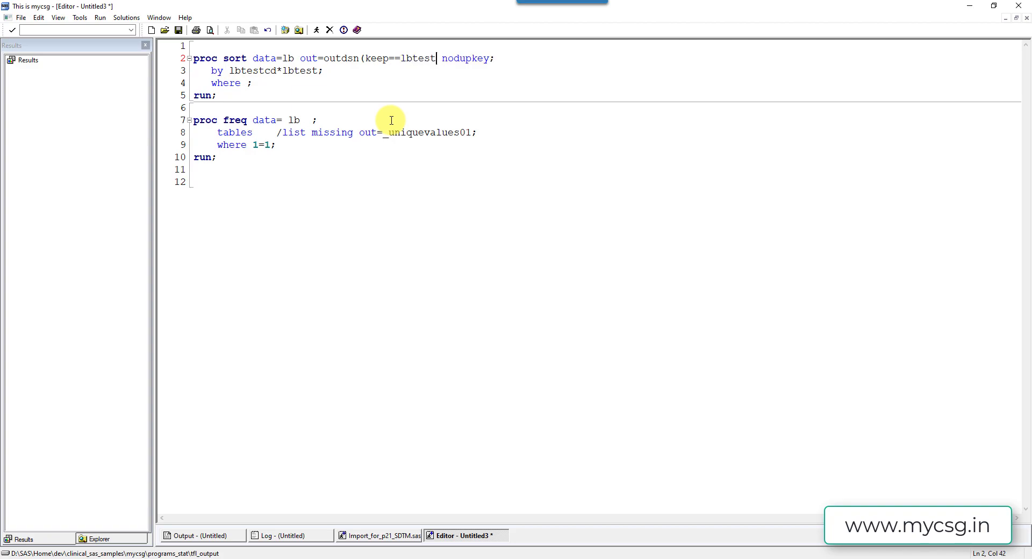
type("cd lbtest")
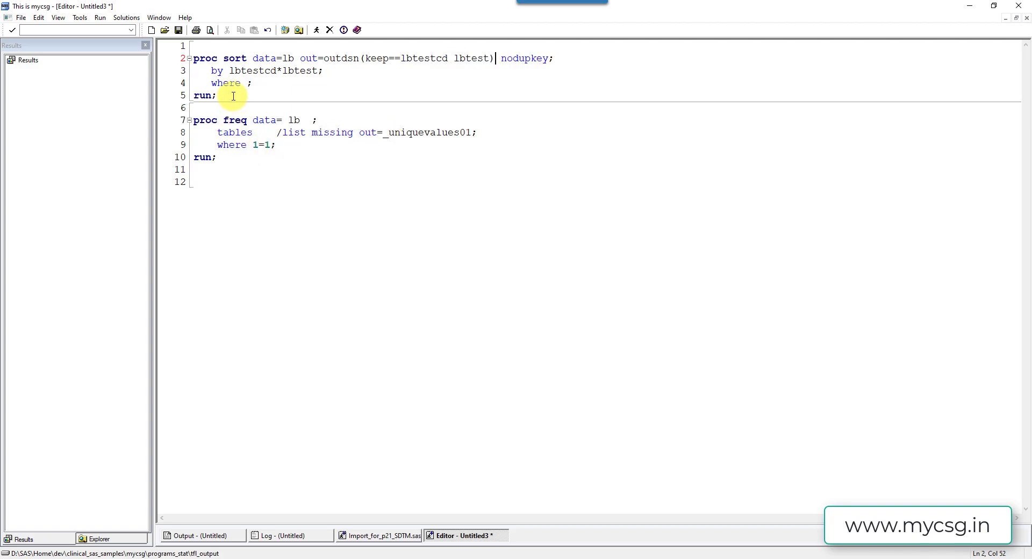
Run the proc sort step and try to open its outdsn output table from the Work library
left_click_drag(230, 97, 189, 55)
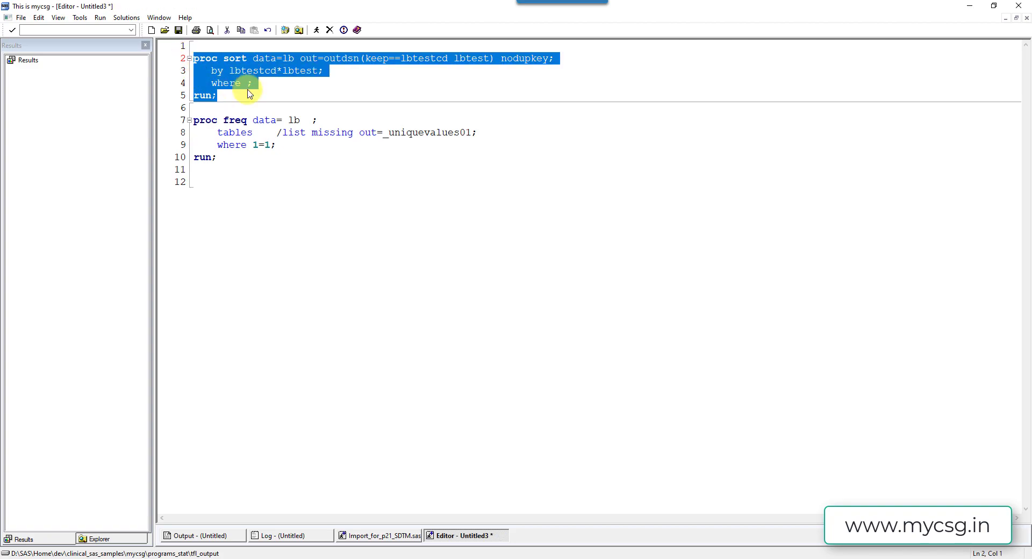
left_click(338, 110)
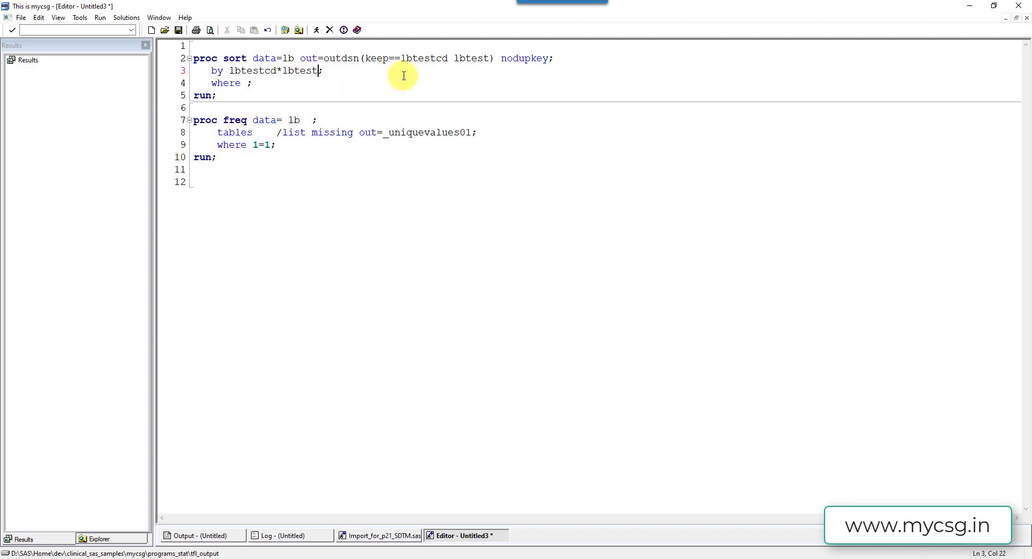
left_click(118, 537)
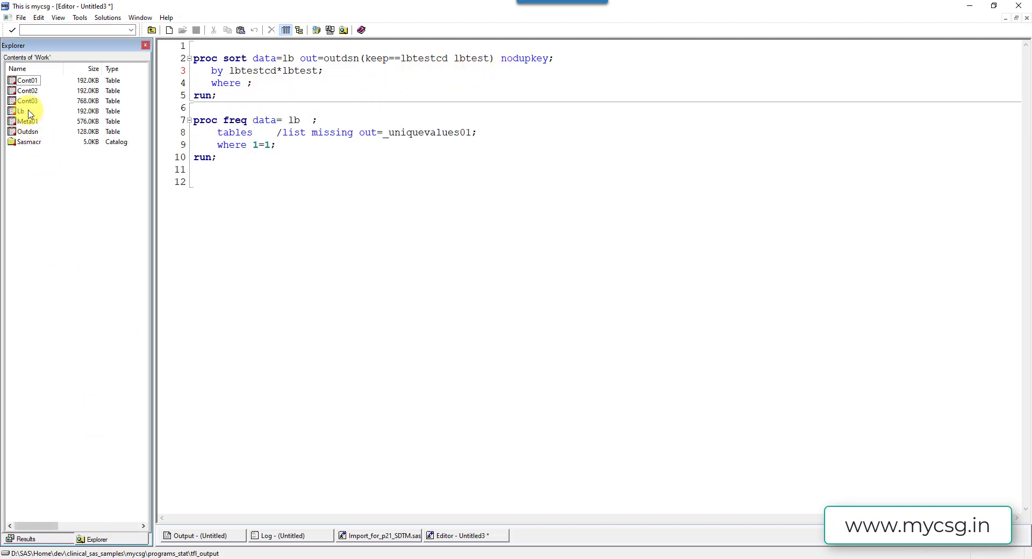
double_click(28, 131)
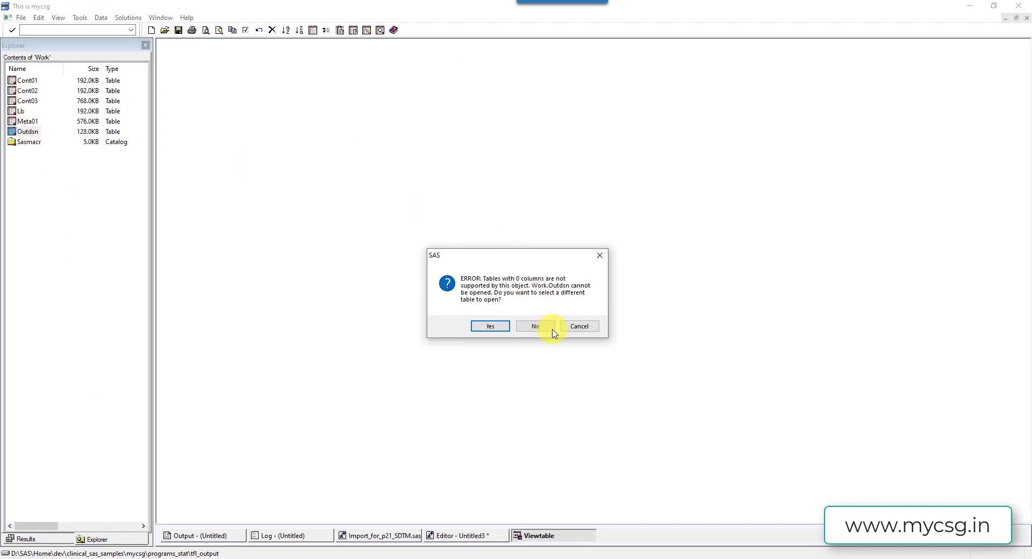
left_click(588, 331)
right_click(527, 535)
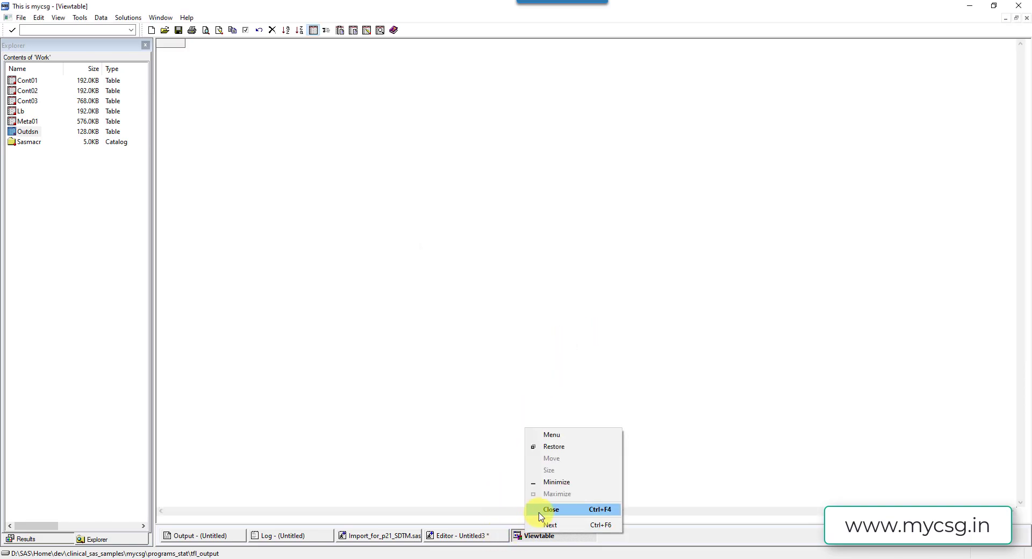
left_click(543, 509)
Check the log, correct the proc sort by statement to lbtestcd lbtest without the asterisk, and rerun the step
left_click(379, 535)
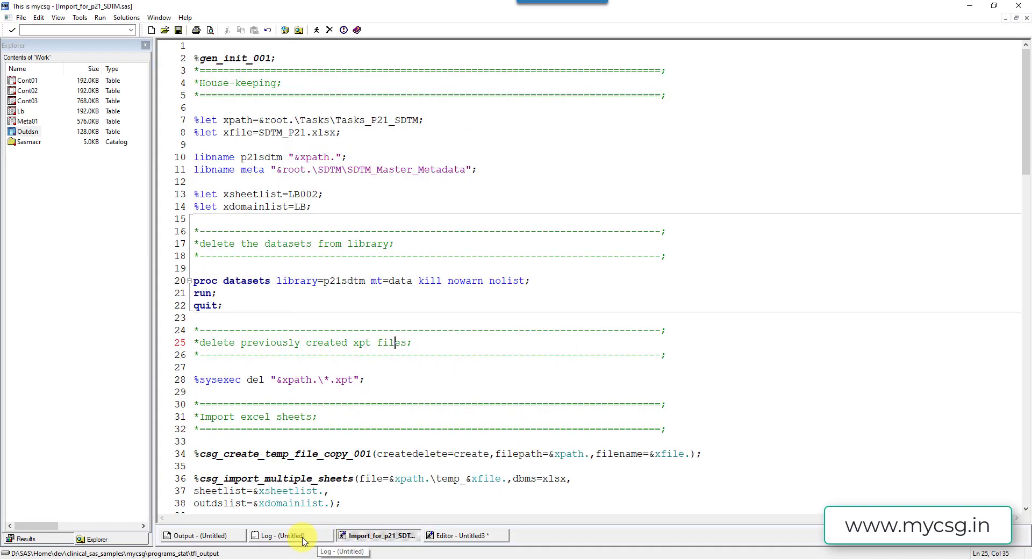
left_click(288, 535)
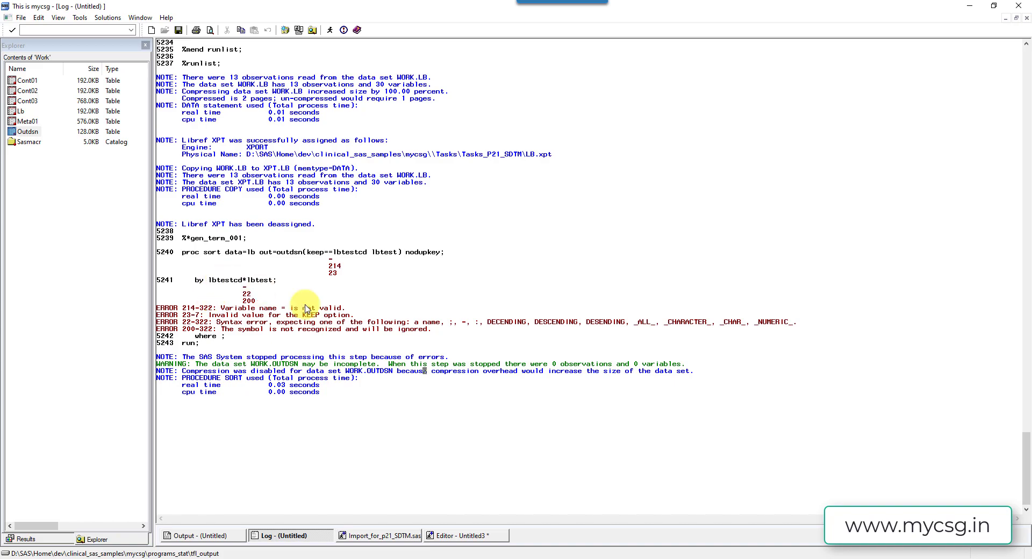
left_click(466, 536)
double_click(279, 70)
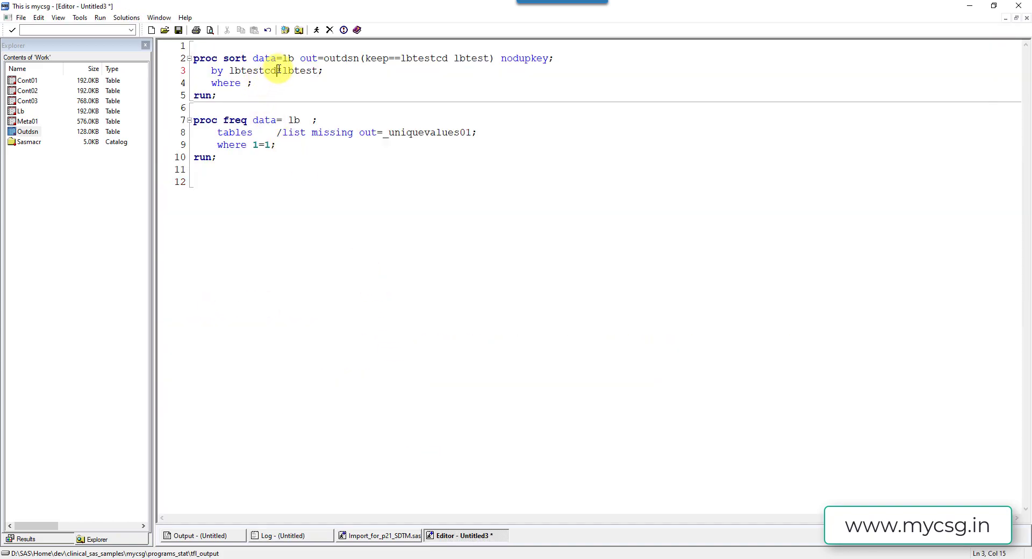
left_click_drag(217, 95, 195, 54)
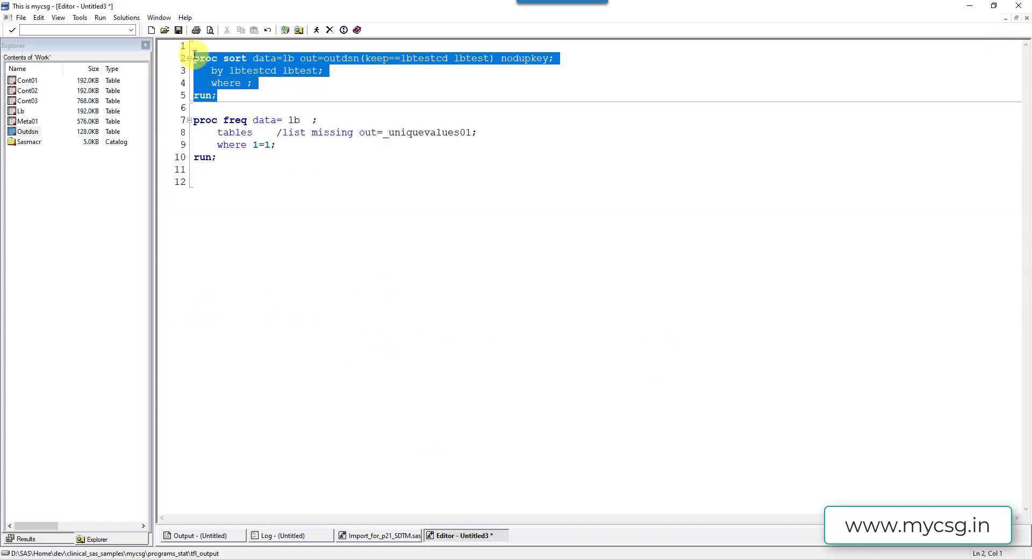
key("F3")
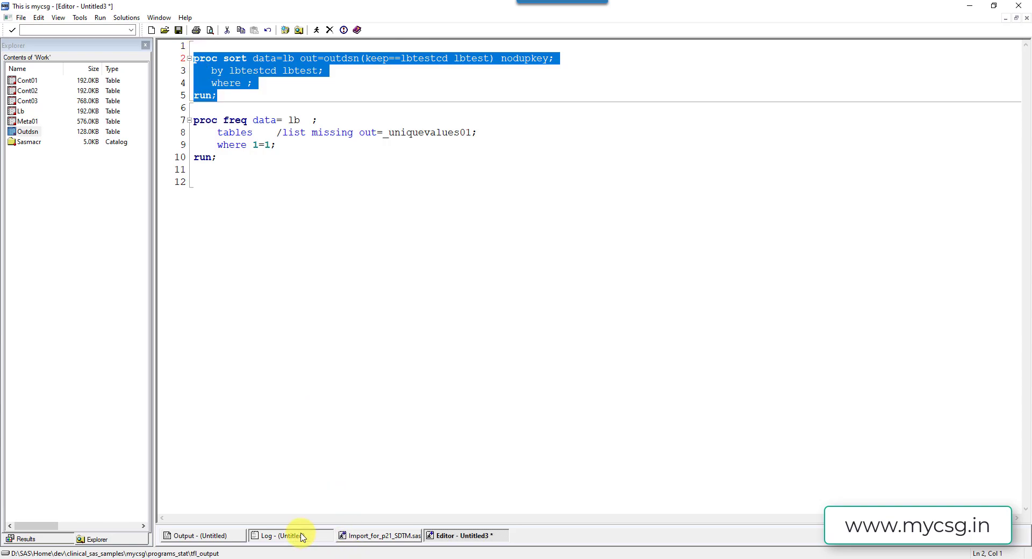
Recheck the log, correct the outdsn option to keep=lbtestcd lbtest with a single equals sign, and rerun the proc sort
left_click(267, 535)
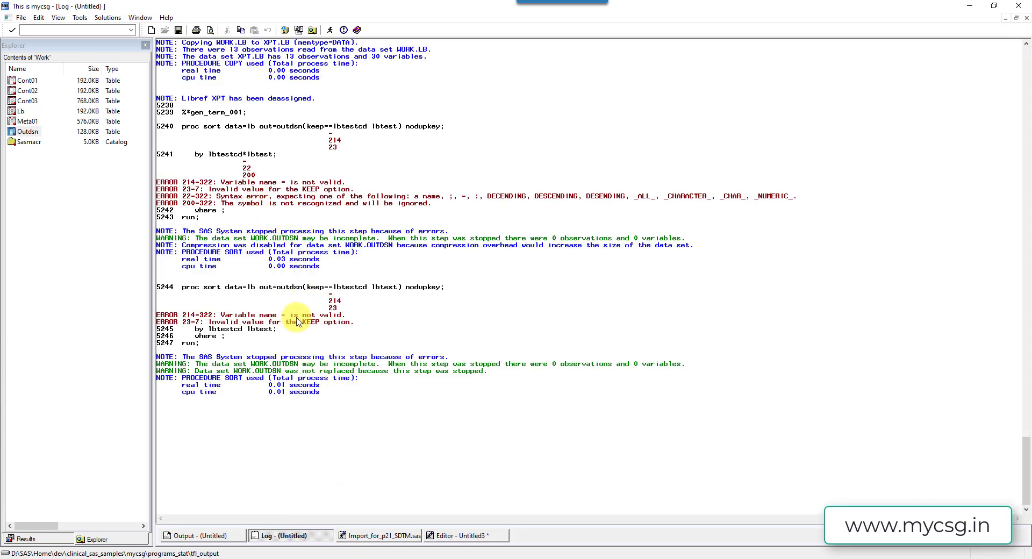
left_click(459, 536)
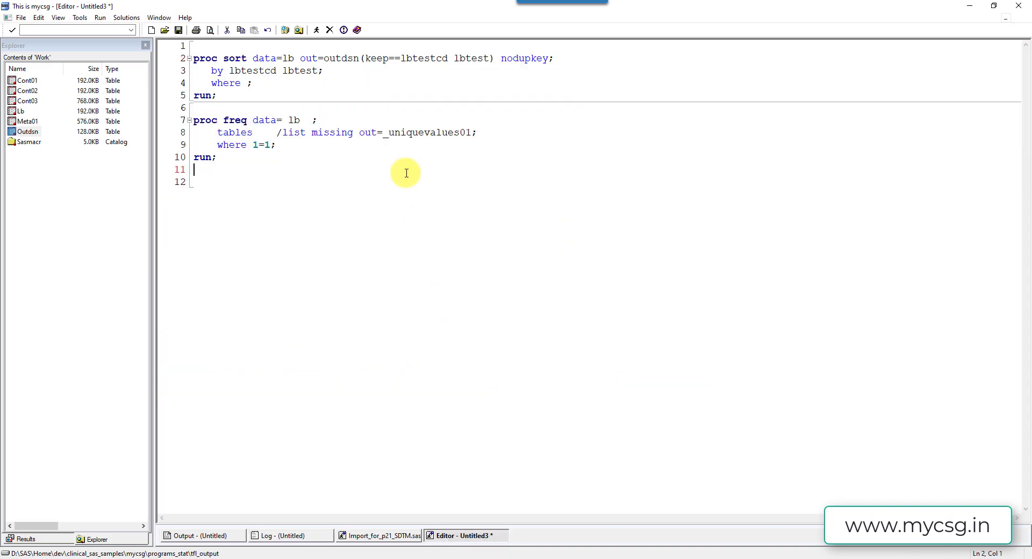
left_click(395, 58)
key("BackSpace")
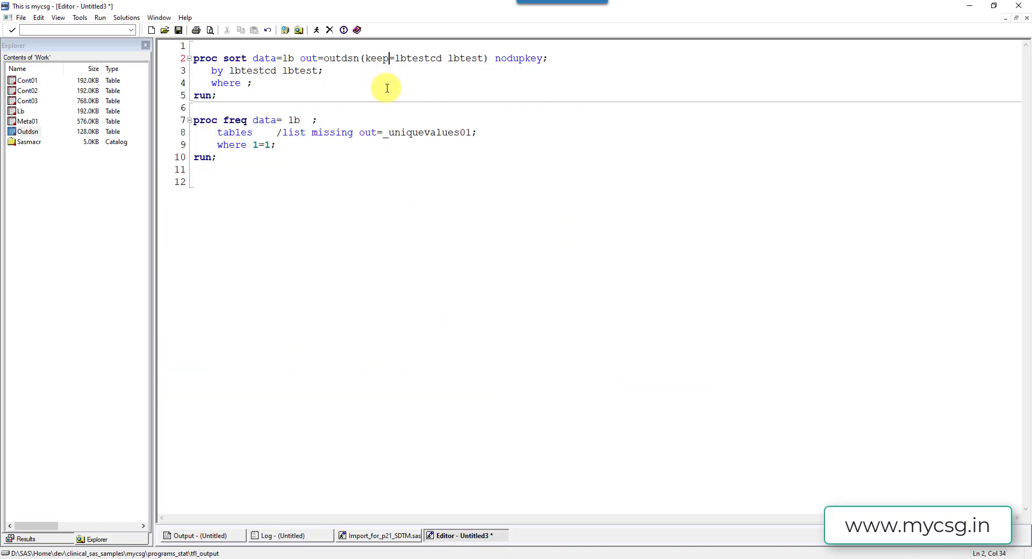
left_click_drag(221, 96, 195, 62)
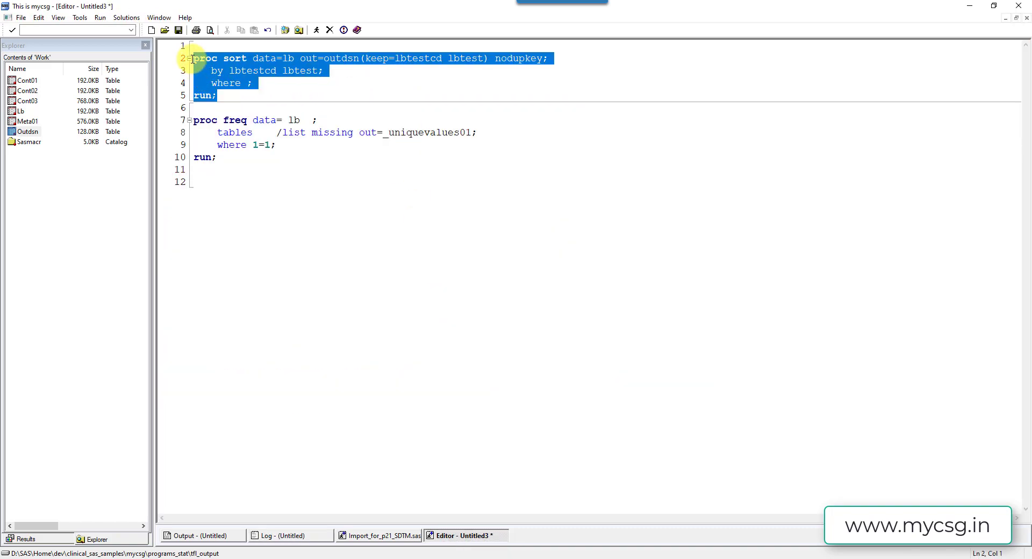
key("F3")
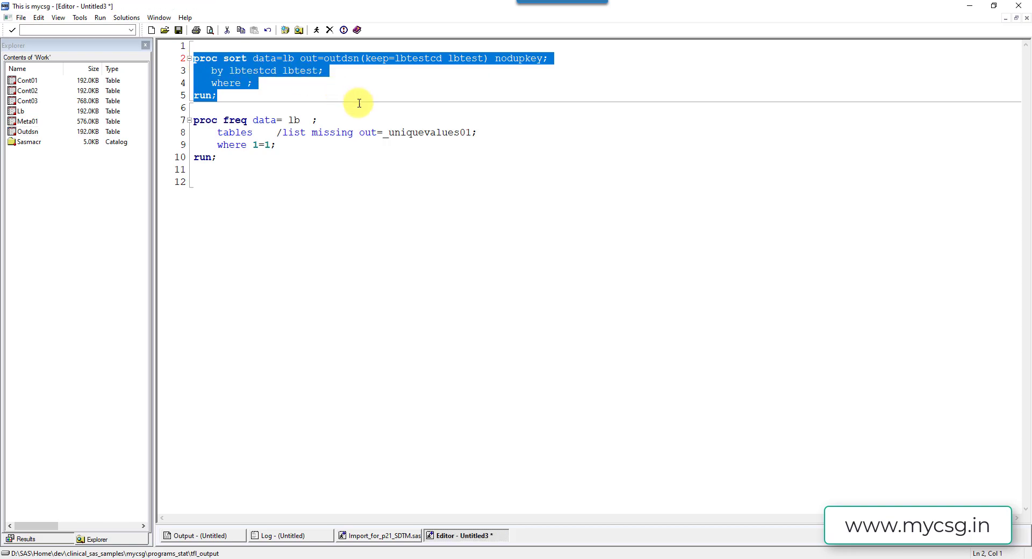
Check the rerun's log and review the LBTESTCD and LBTEST pairs in the Work.Outdsn table
left_click(293, 536)
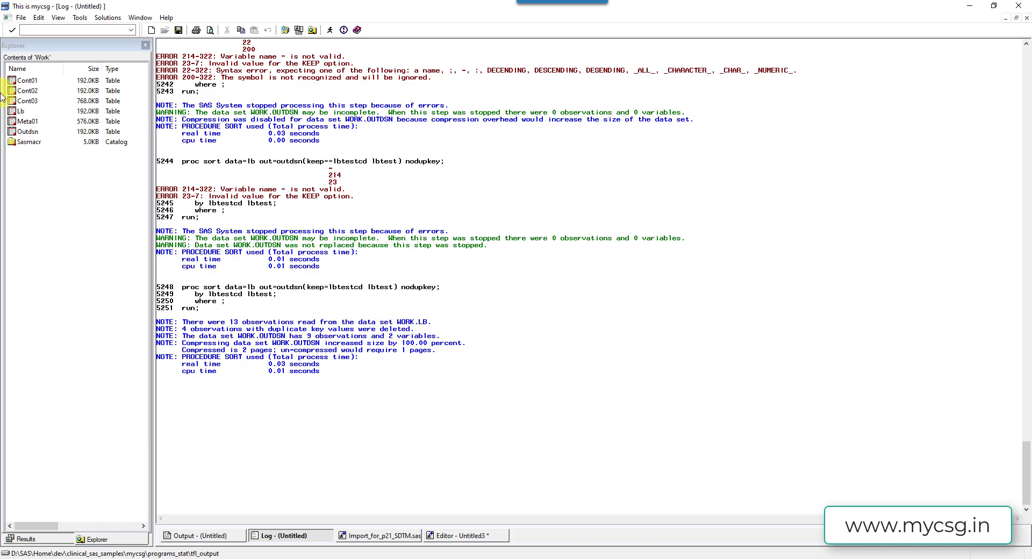
double_click(31, 132)
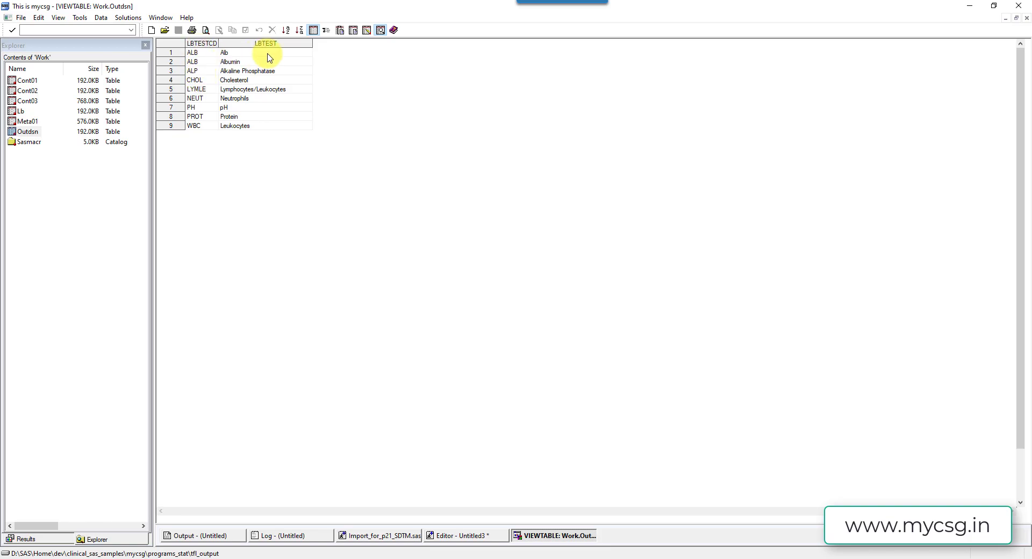
right_click(557, 536)
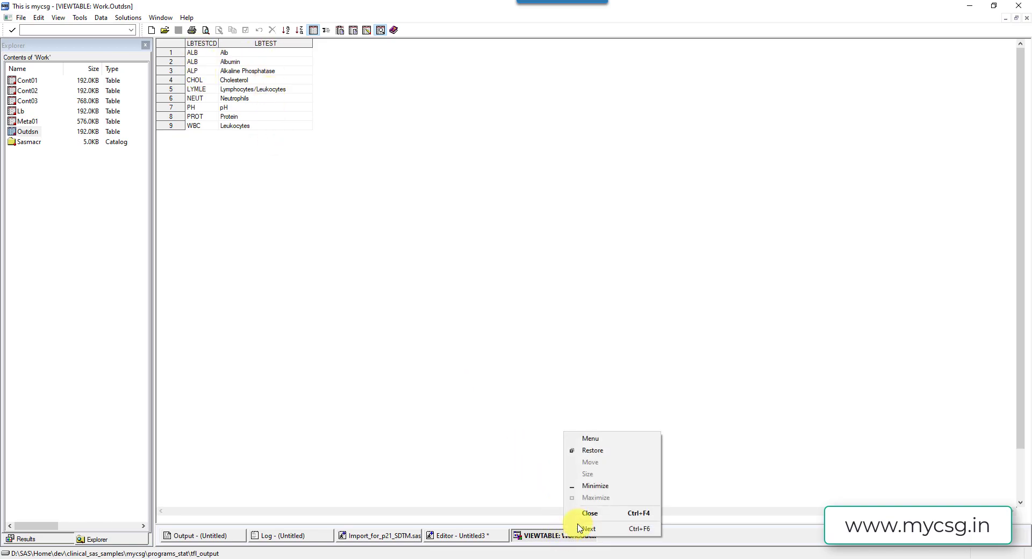
left_click(578, 526)
Set the proc freq tables variable to lbtestcd and run the step on the lb dataset
left_click(467, 535)
left_click(384, 337)
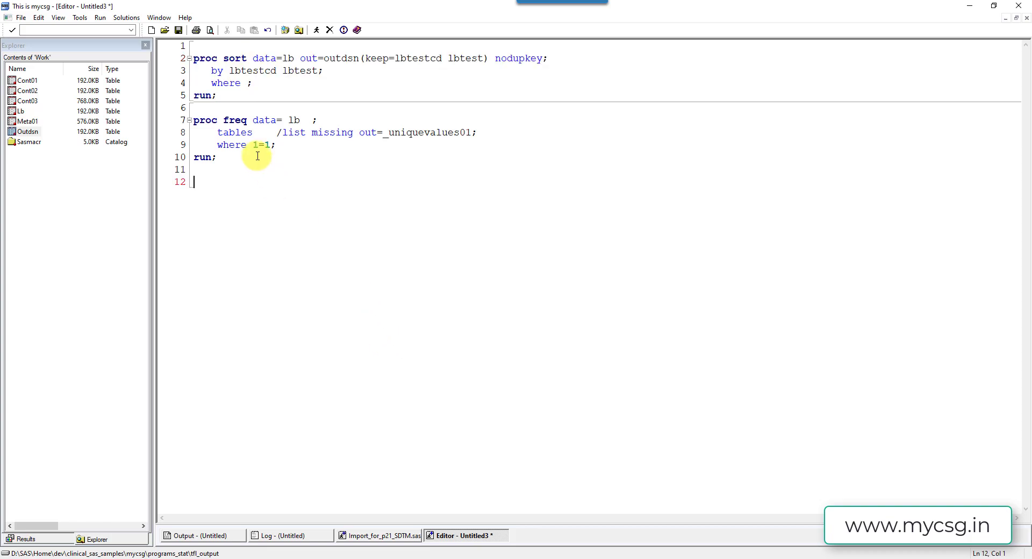
left_click(260, 132)
type("lbtest")
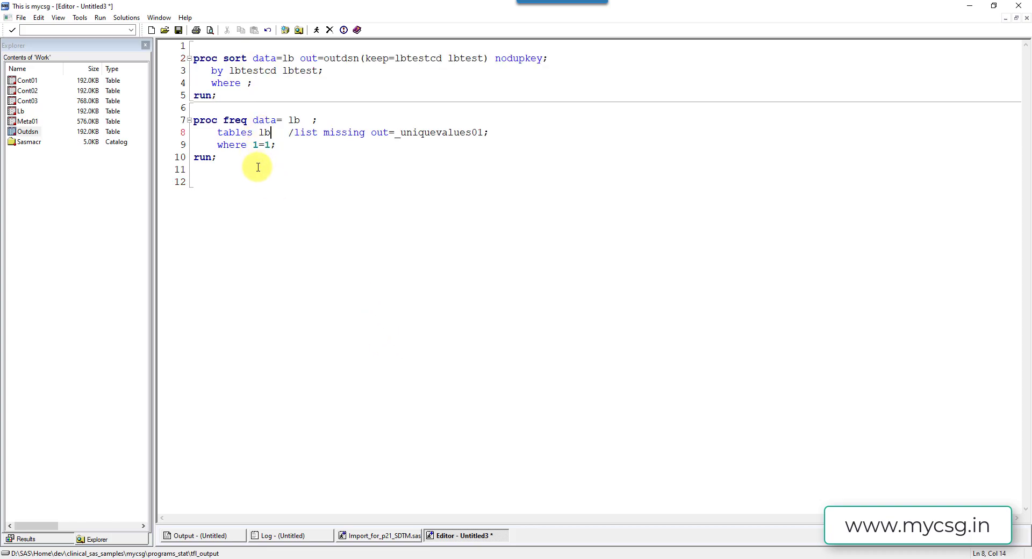
type("cd")
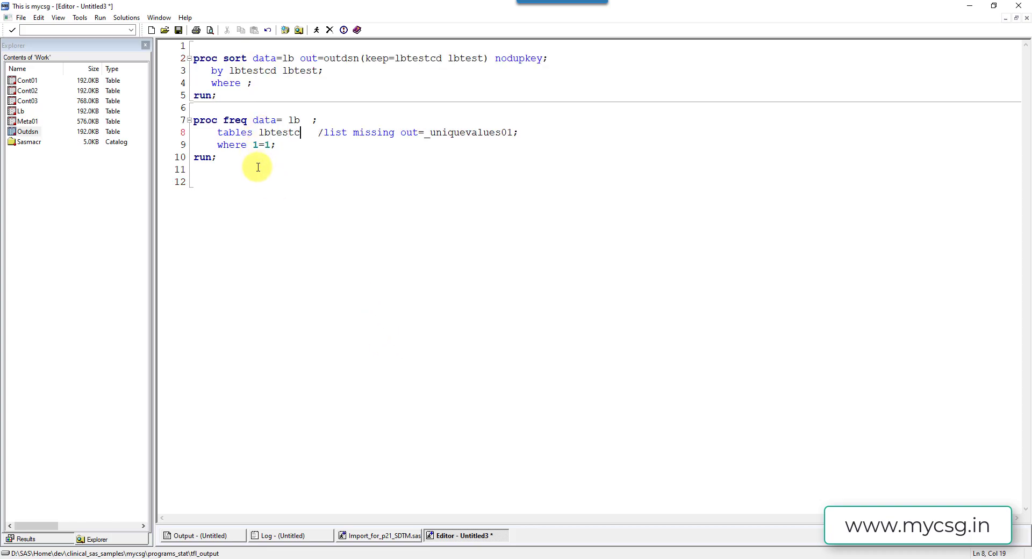
double_click(285, 132)
left_click(223, 109)
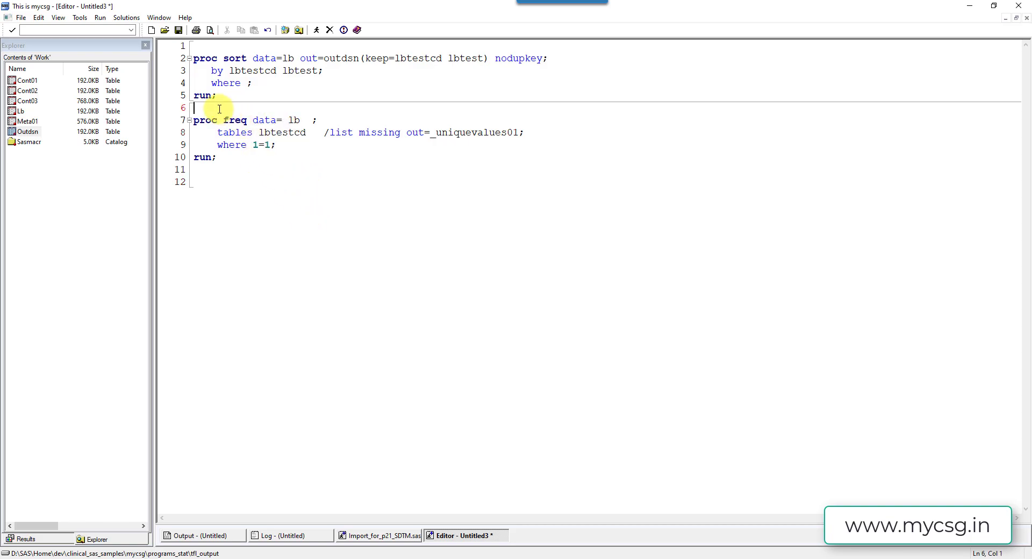
left_click_drag(219, 109, 239, 189)
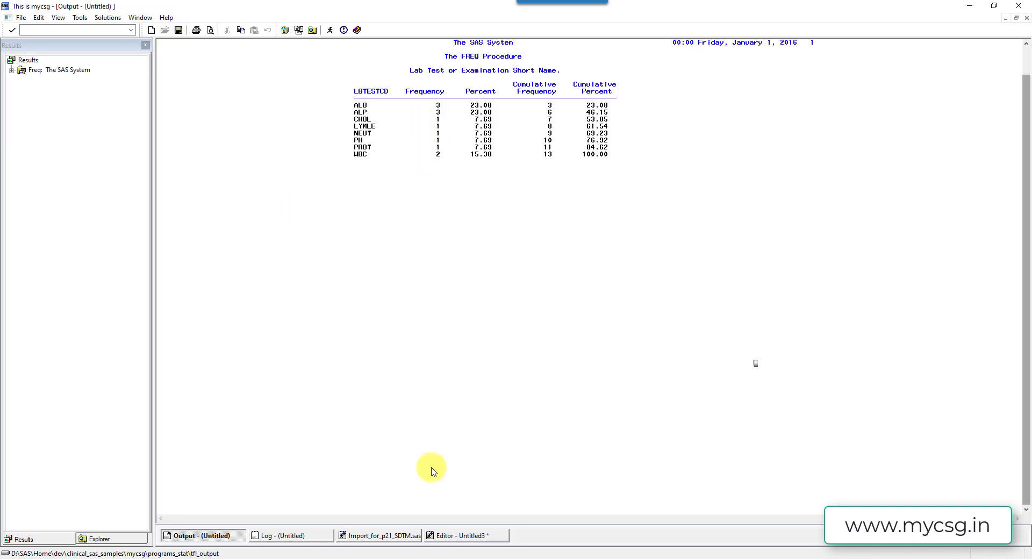
Change the proc freq input dataset to outdsn and run it again
left_click(460, 535)
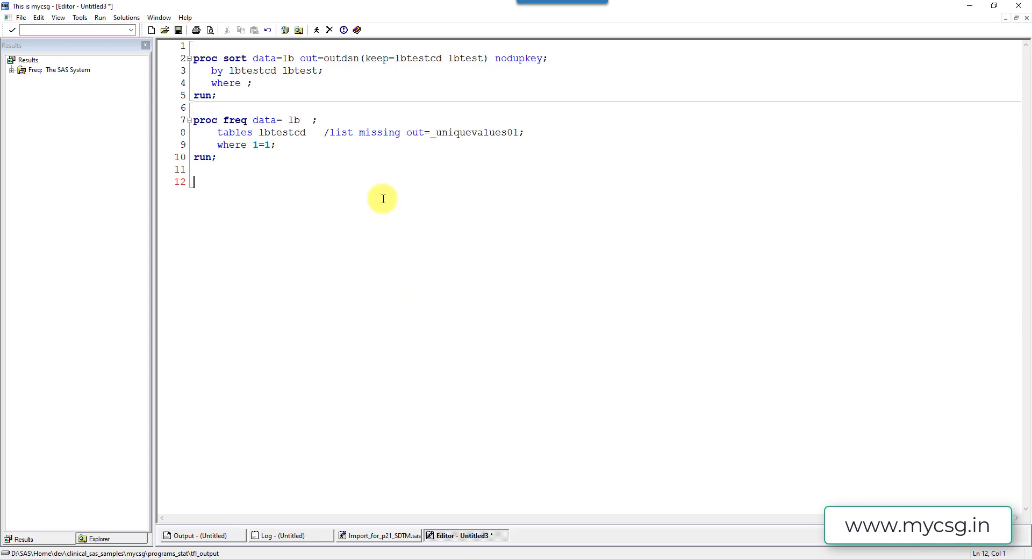
double_click(294, 119)
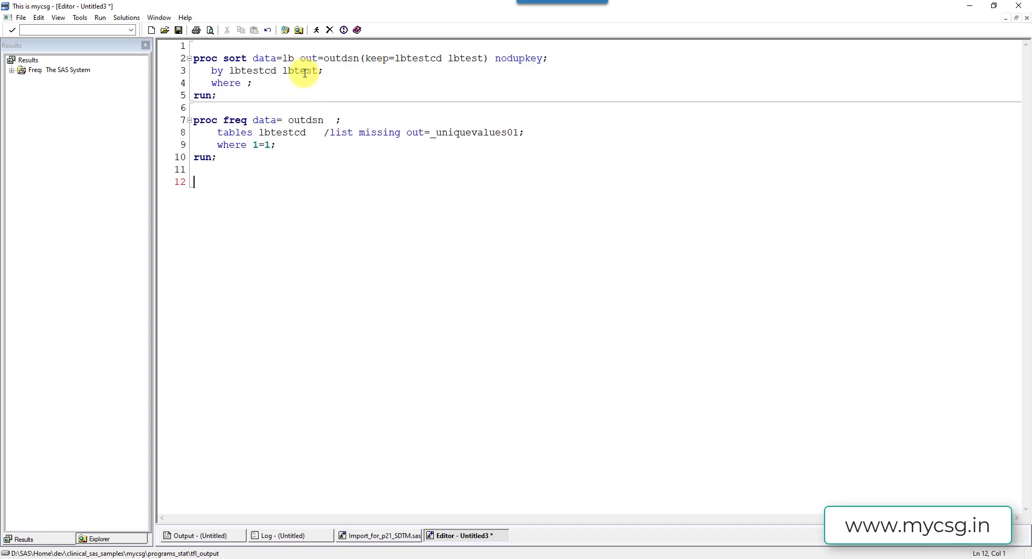
key("F3")
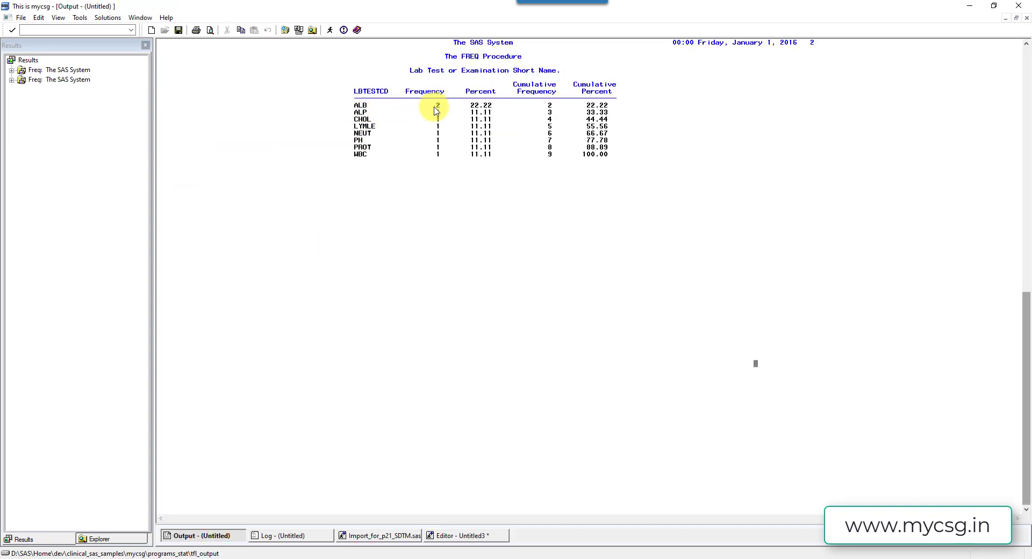
Open the Work.Outdsn table, compare the LBTEST values of the two ALB rows, and close the table
left_click(132, 539)
double_click(27, 132)
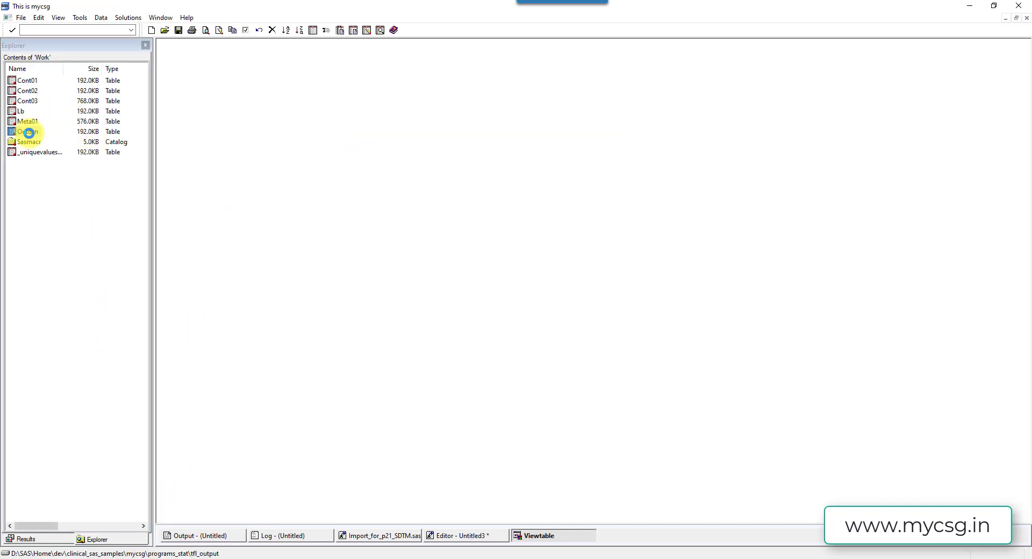
left_click_drag(202, 52, 237, 69)
left_click(223, 62)
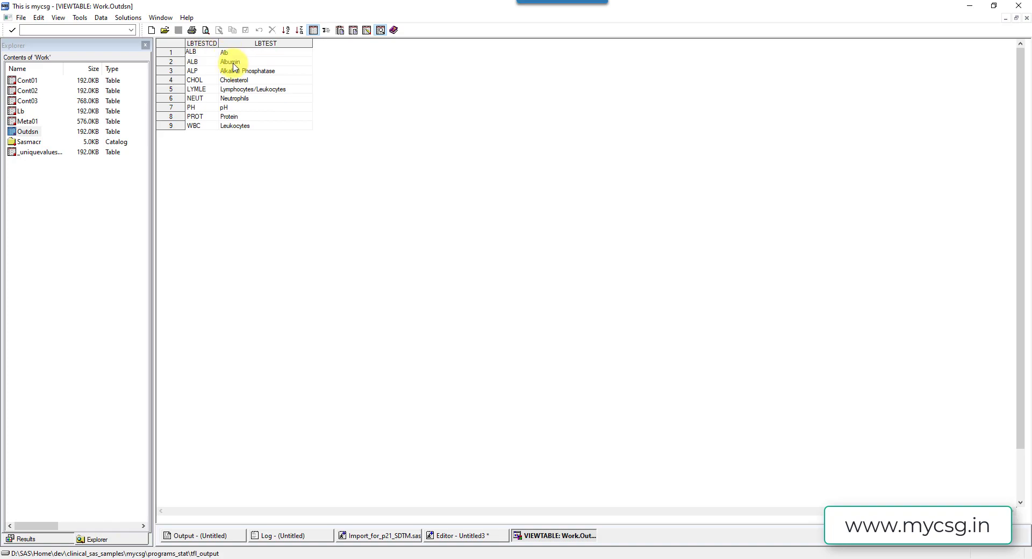
left_click(199, 62)
left_click(230, 53)
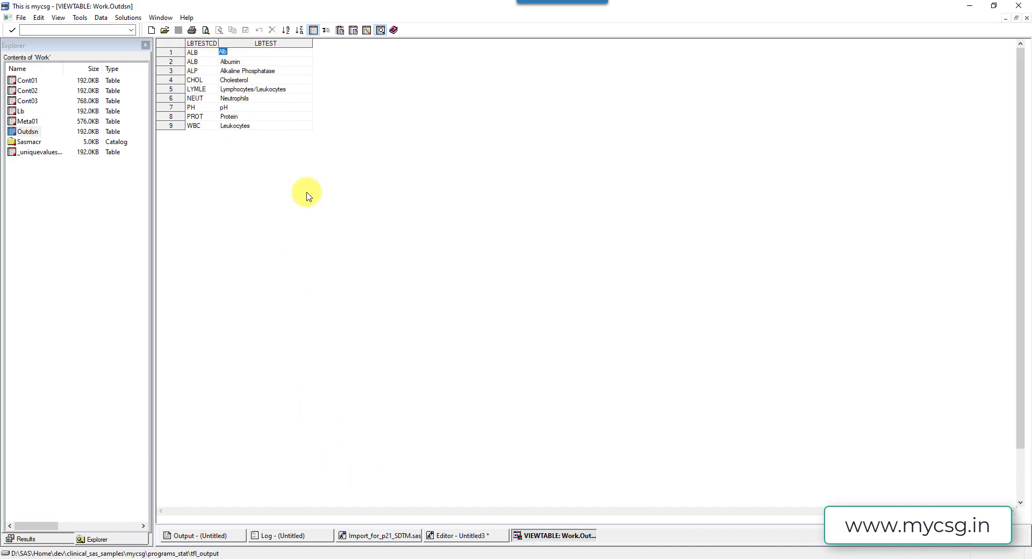
right_click(534, 537)
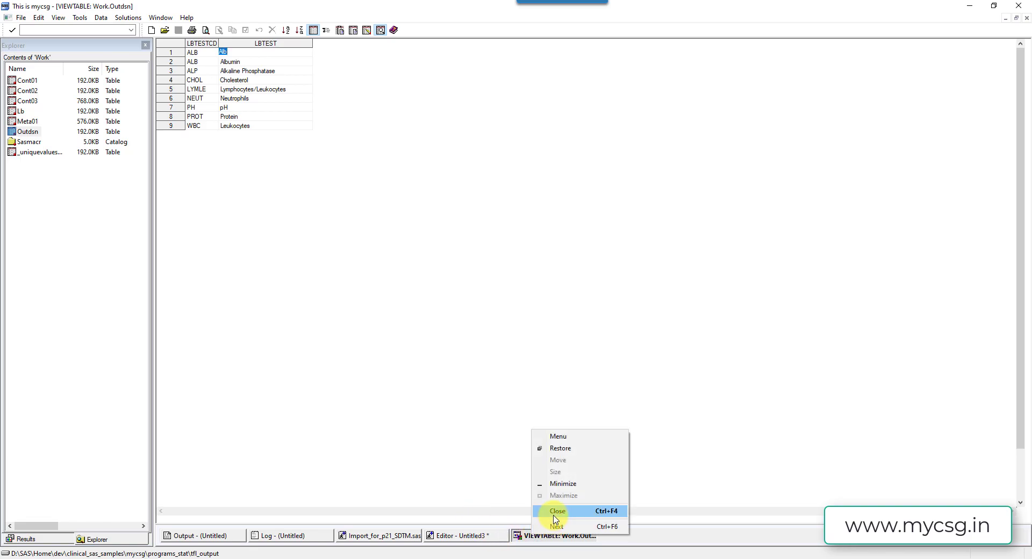
left_click(555, 512)
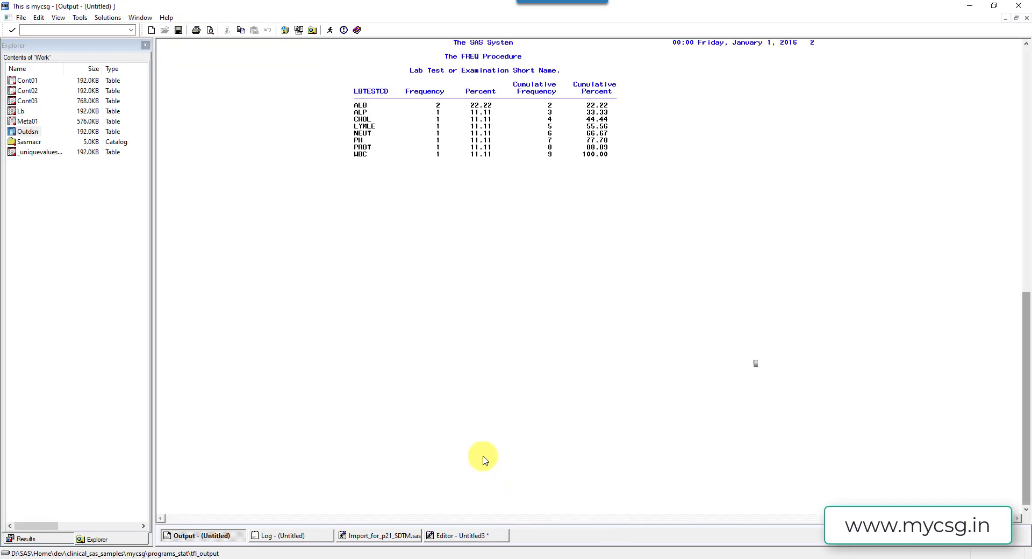
Duplicate the proc freq step below the original in the SAS editor and set the copy's tables variable to lbtest
left_click(445, 536)
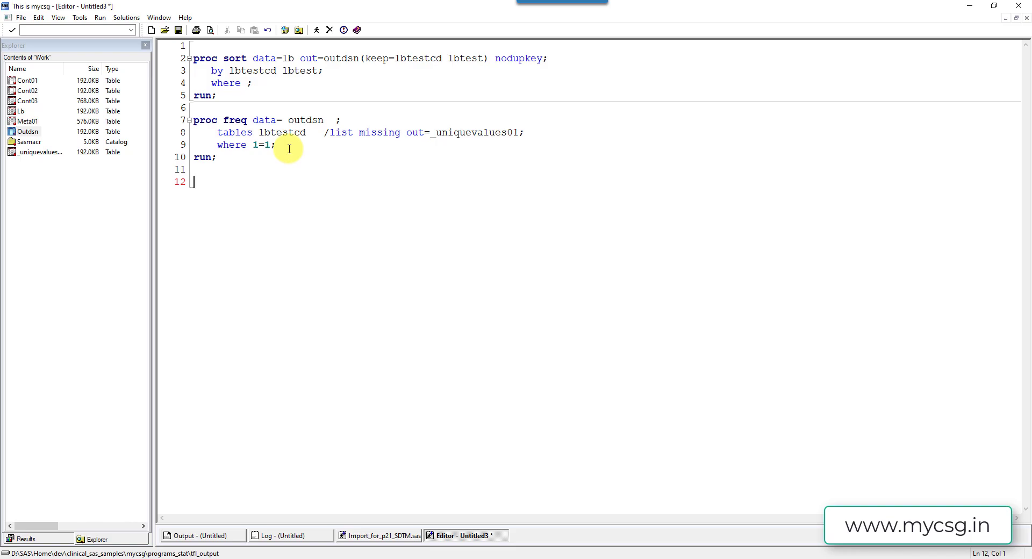
double_click(277, 134)
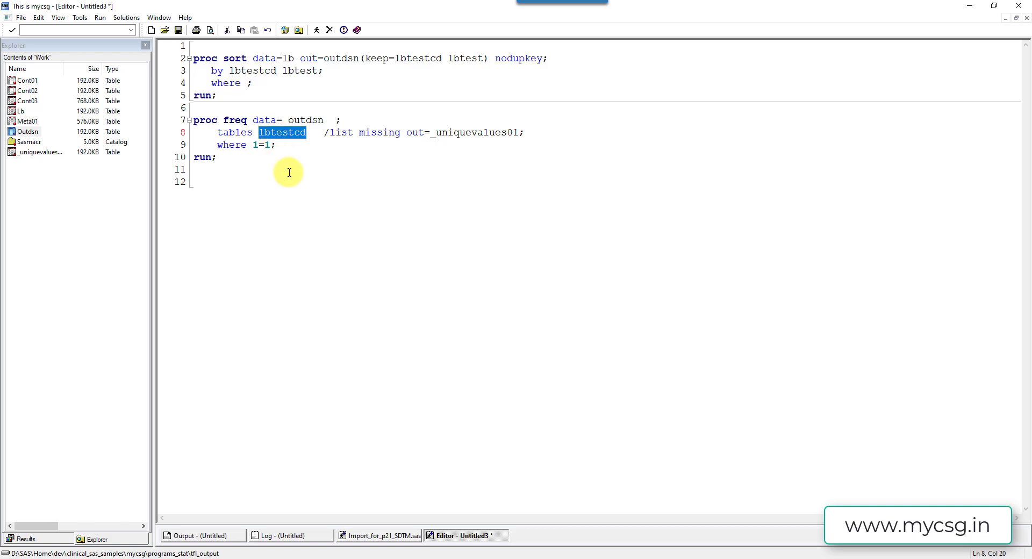
left_click(297, 204)
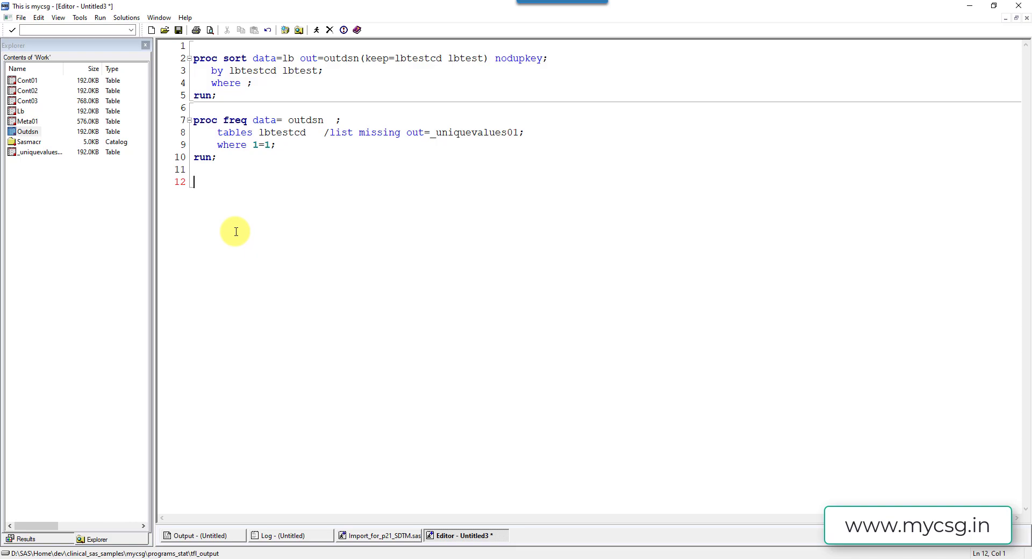
left_click(195, 125, "shift")
key("ctrl+c")
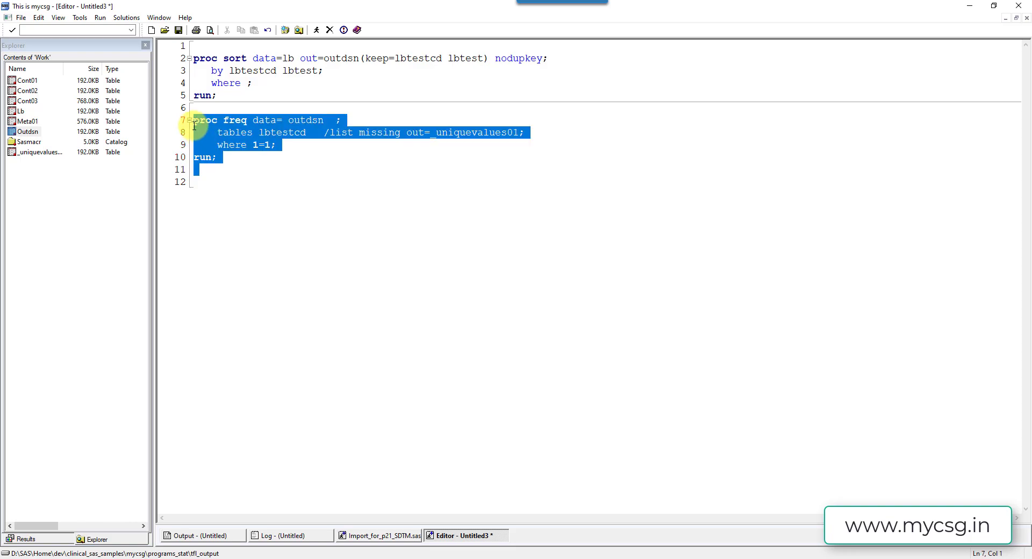
left_click(207, 182)
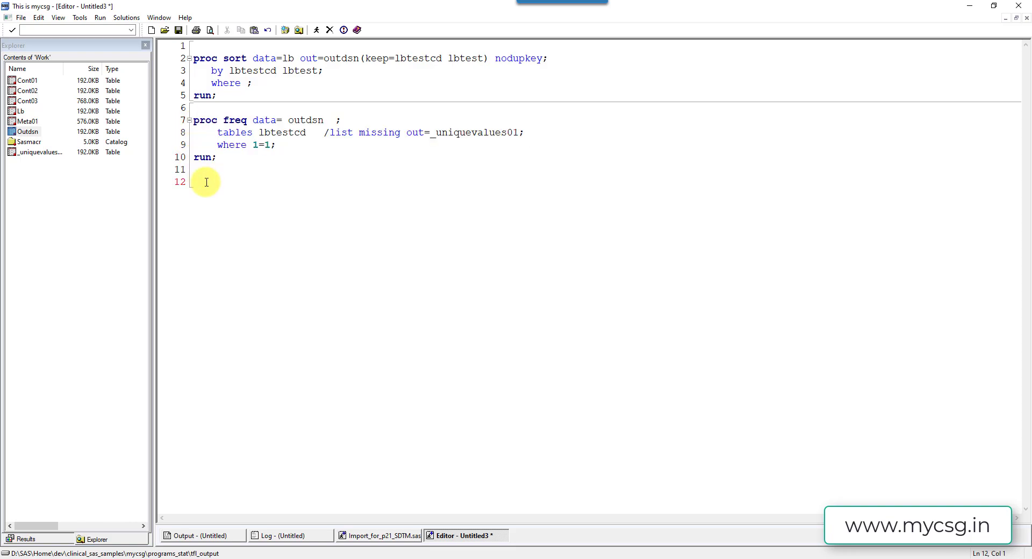
key("ctrl+v")
left_click_drag(295, 194, 307, 197)
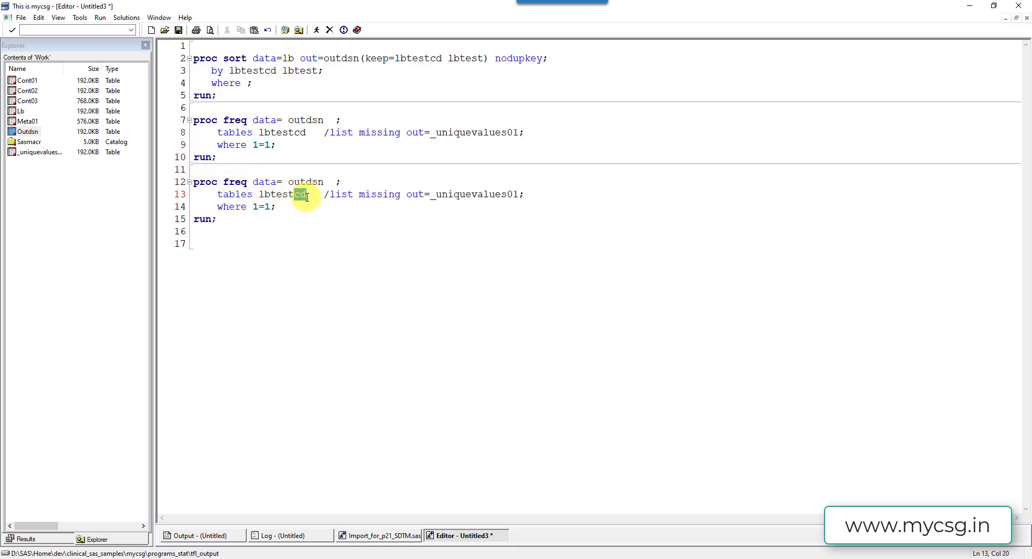
key("Delete")
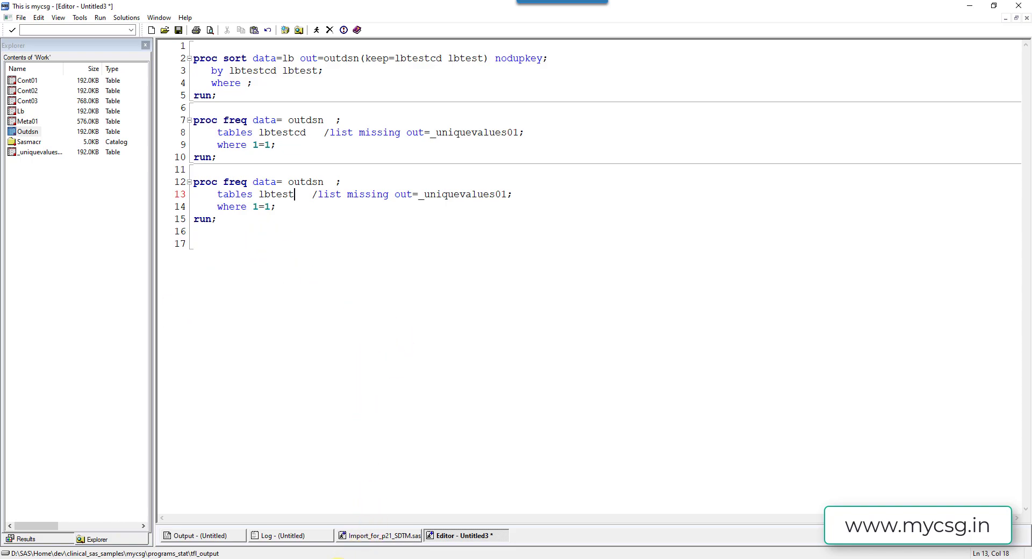
Switch to the Pinnacle 21 report in Excel and review the SD0055 and SD1149 issues for LBSTNRHI and LBSTREFC
left_click(331, 516)
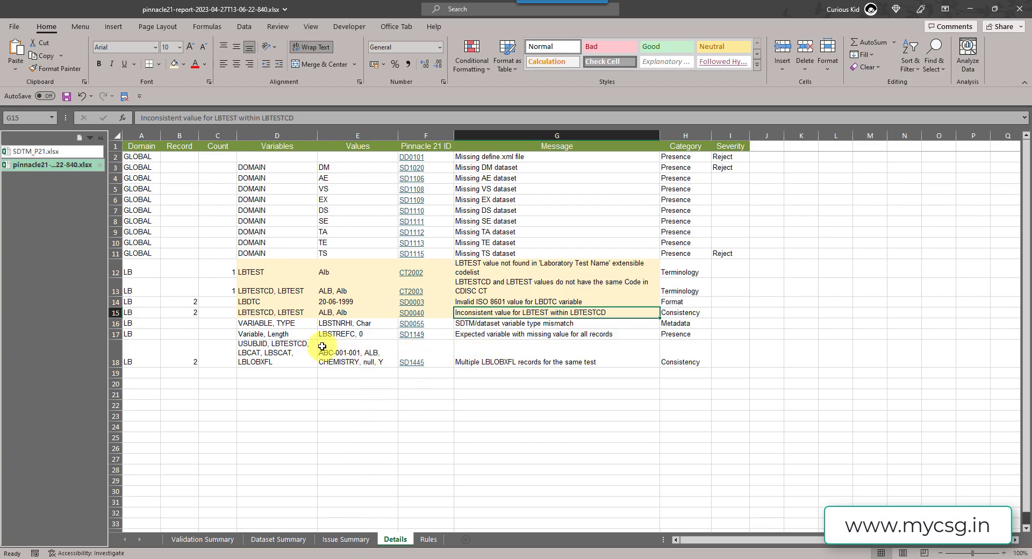
left_click(267, 324)
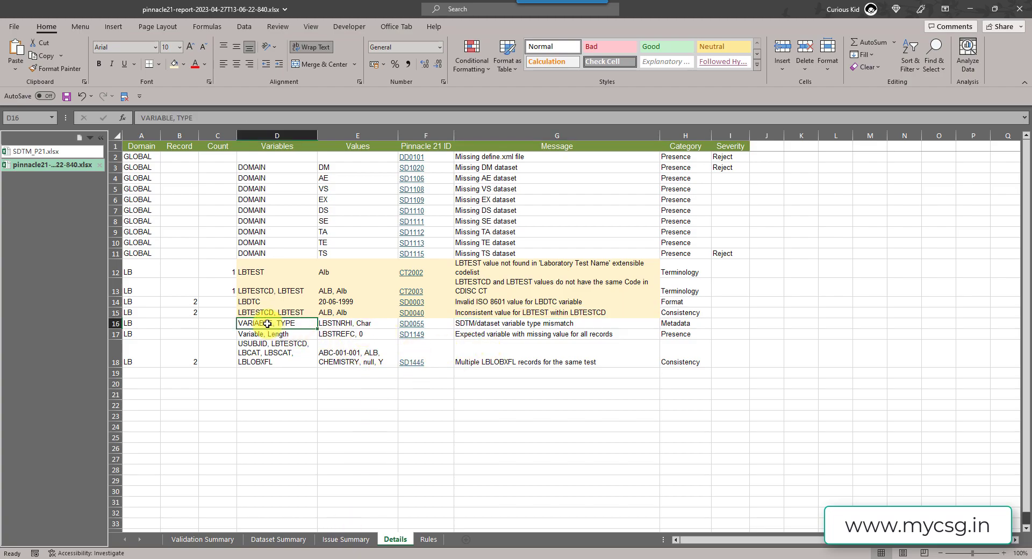
left_click_drag(524, 325, 277, 339)
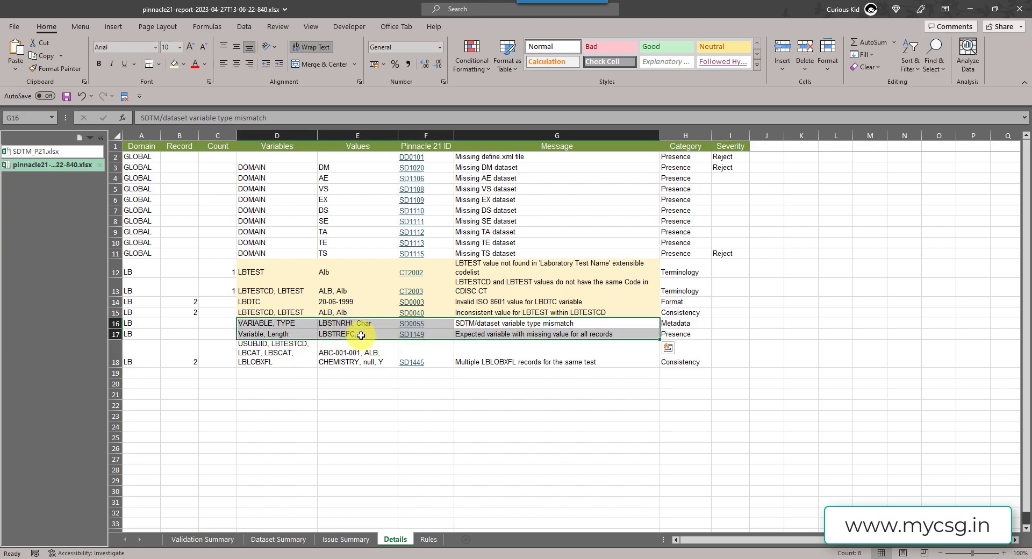
left_click(322, 325)
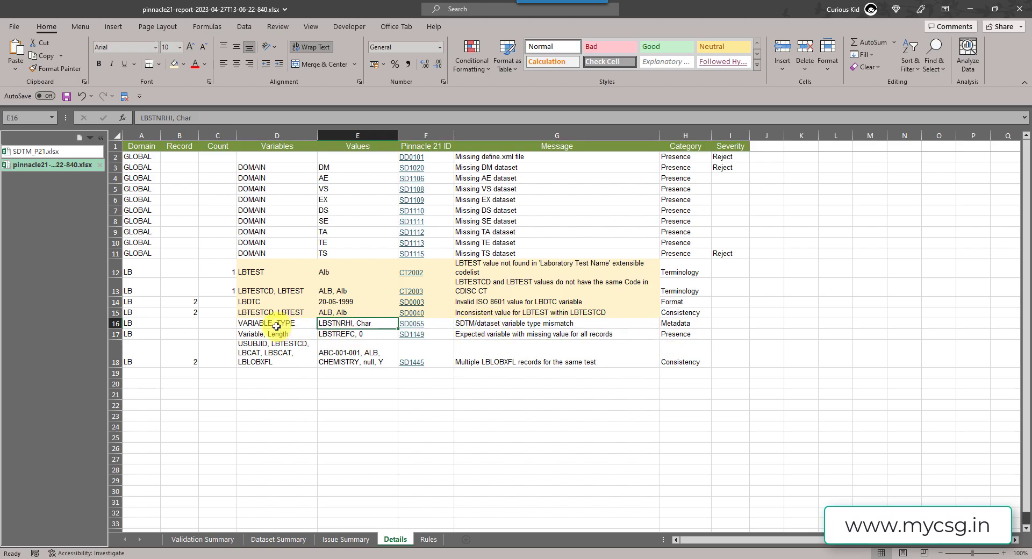
left_click_drag(270, 324, 464, 332)
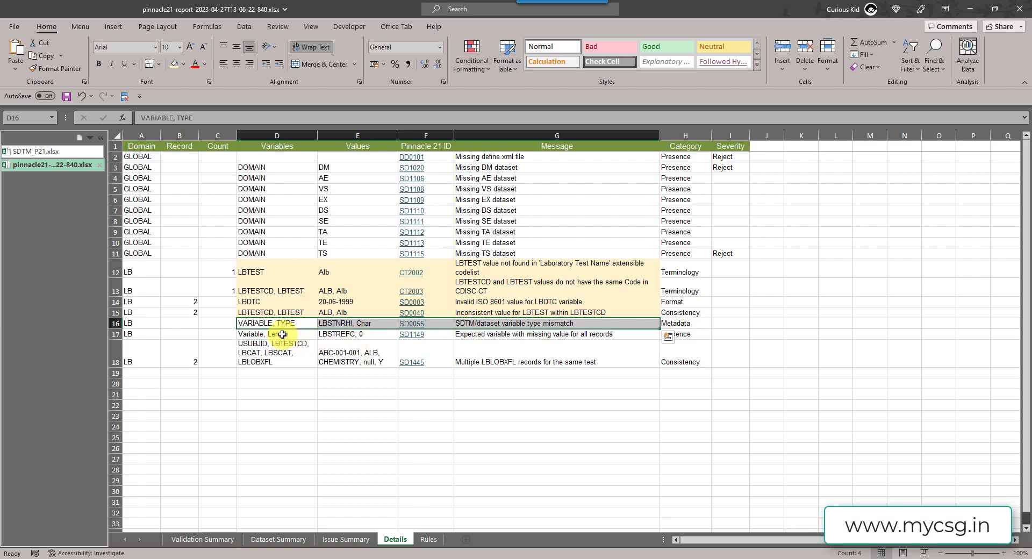
left_click(263, 335)
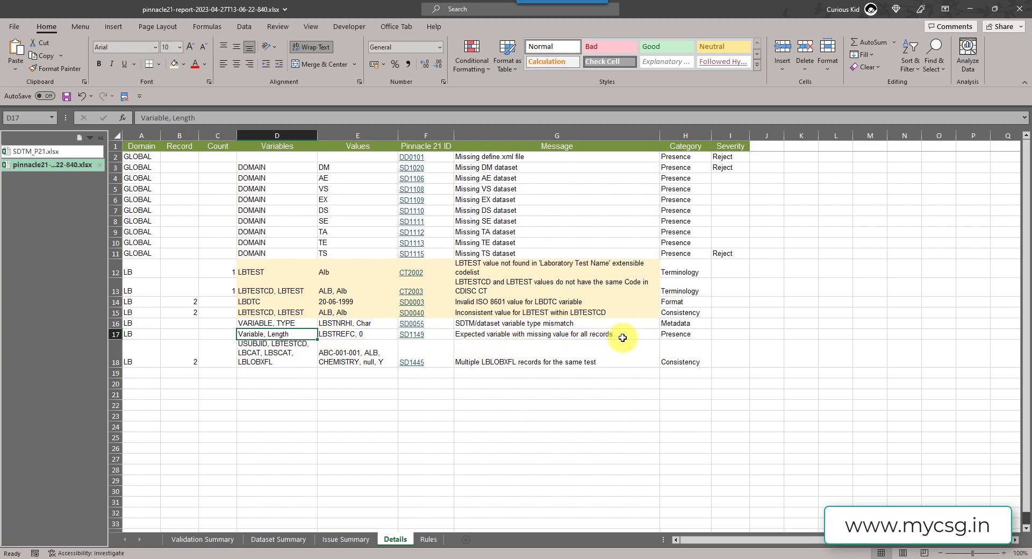
left_click(644, 334)
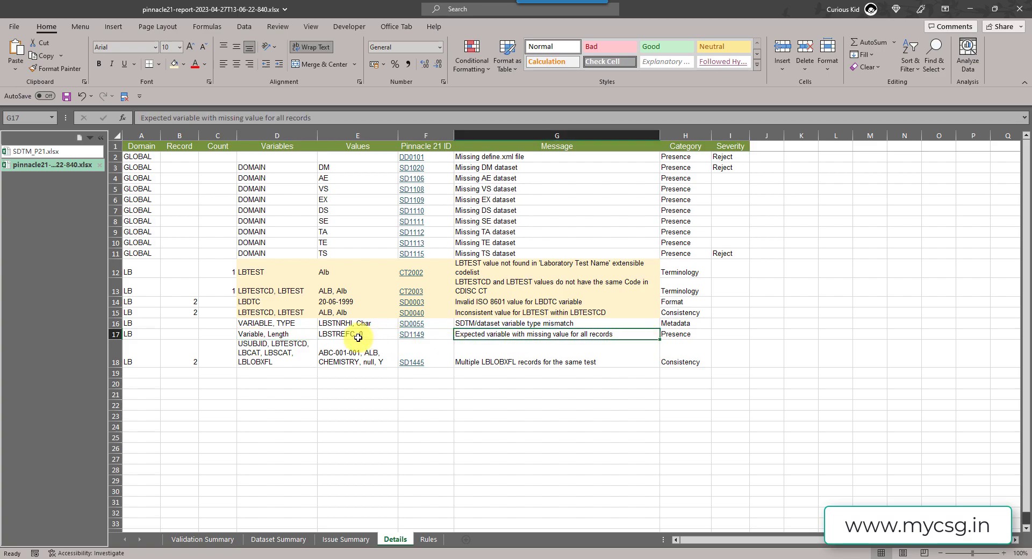
left_click_drag(258, 336, 476, 337)
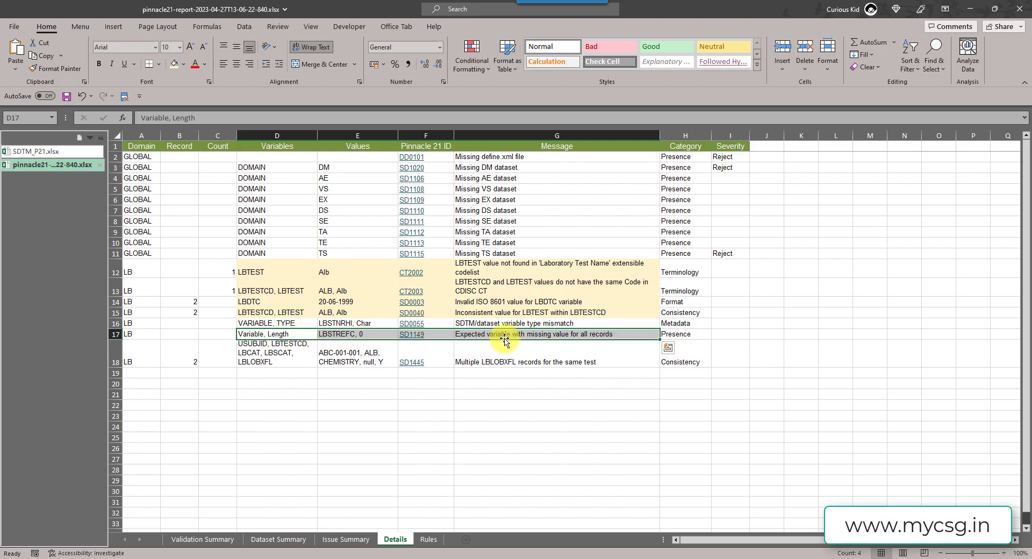
left_click(419, 387)
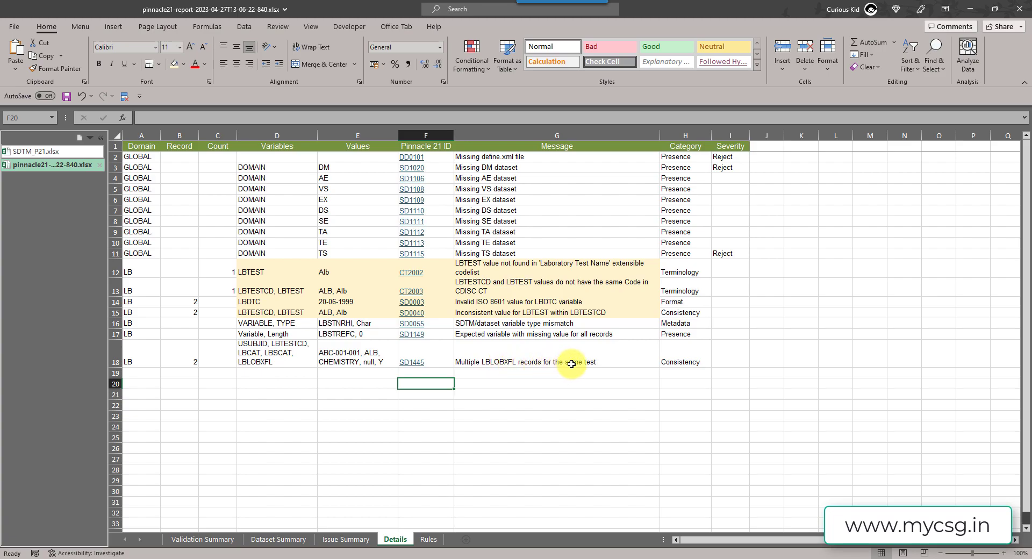
Shade the Variables through Message cells of the SD1445 issue with the same light-orange fill and save the report
left_click(613, 363)
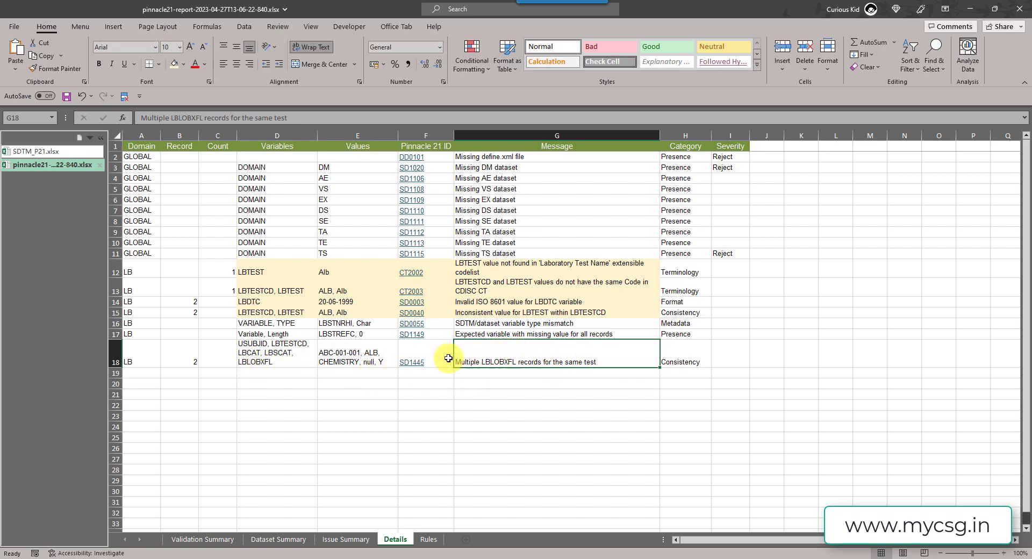
left_click(188, 360)
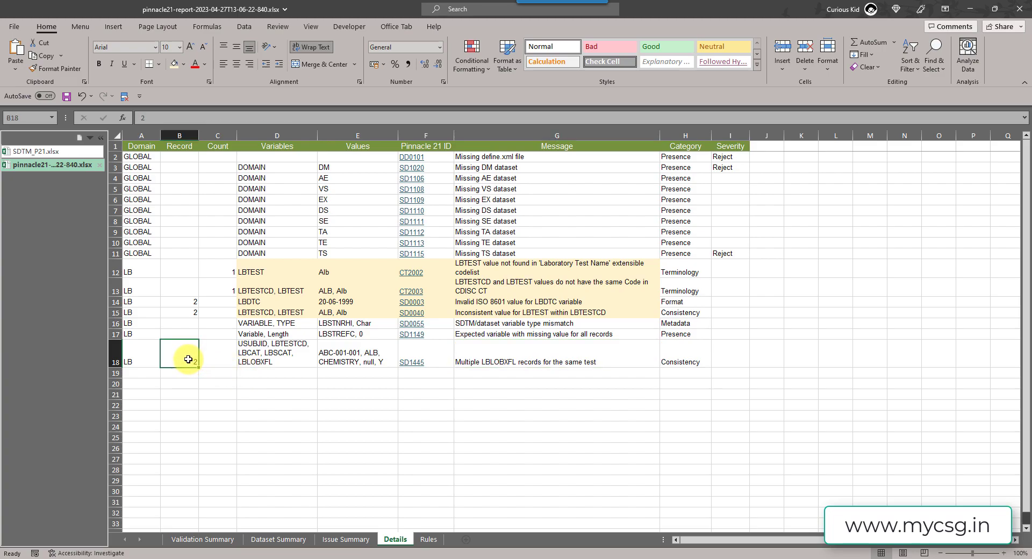
left_click(254, 355)
left_click_drag(254, 355, 539, 354)
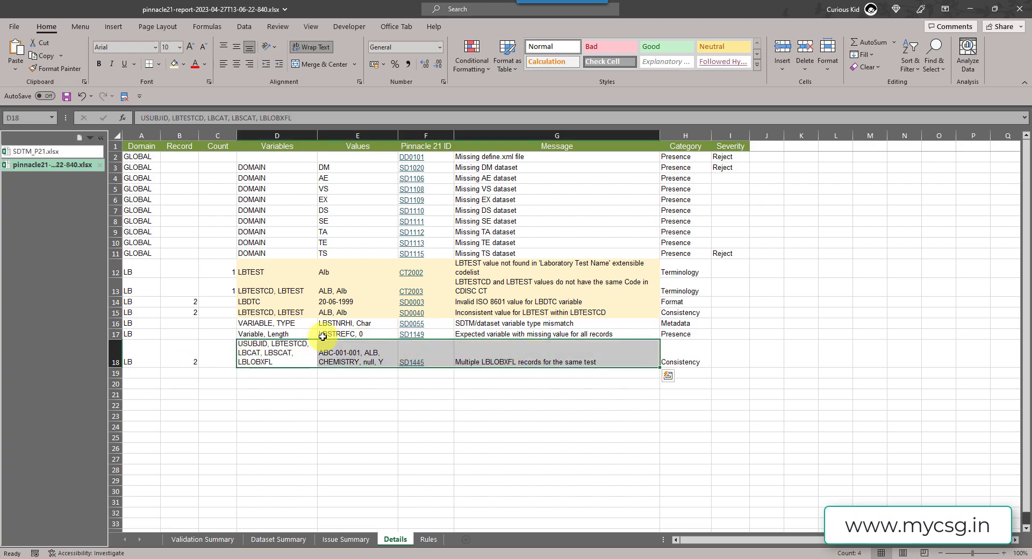
left_click(174, 64)
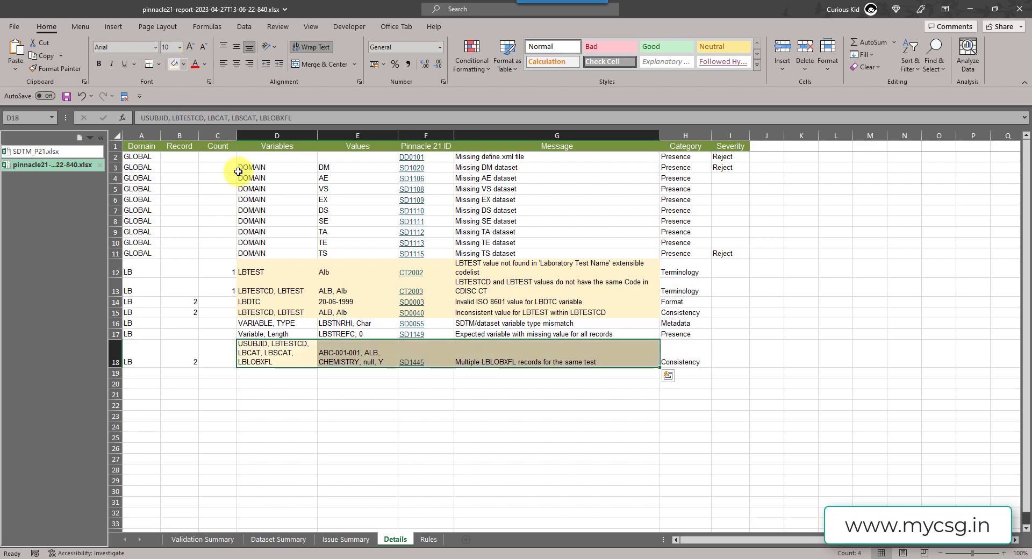
left_click(421, 416)
key("ctrl+s")
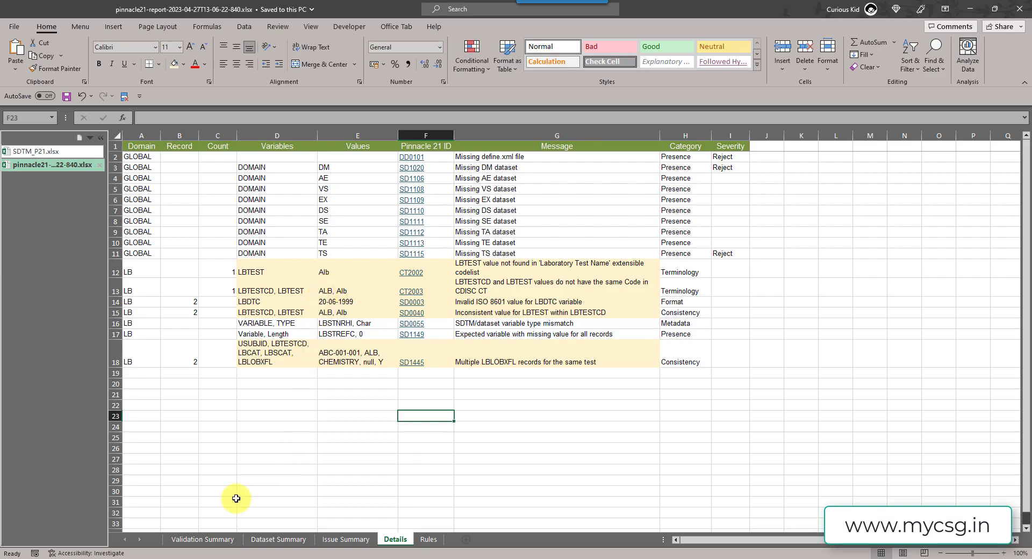
Switch to the mycsg.in site in the browser, open the SDTM Version Index, filter domains by lb and open the LB variables
left_click(99, 558)
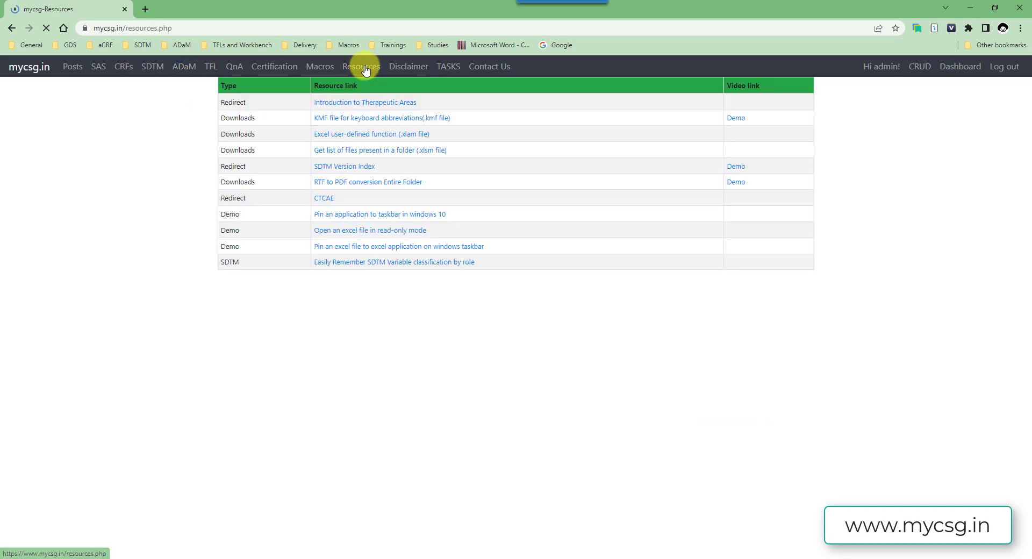
left_click(341, 166)
left_click(150, 105)
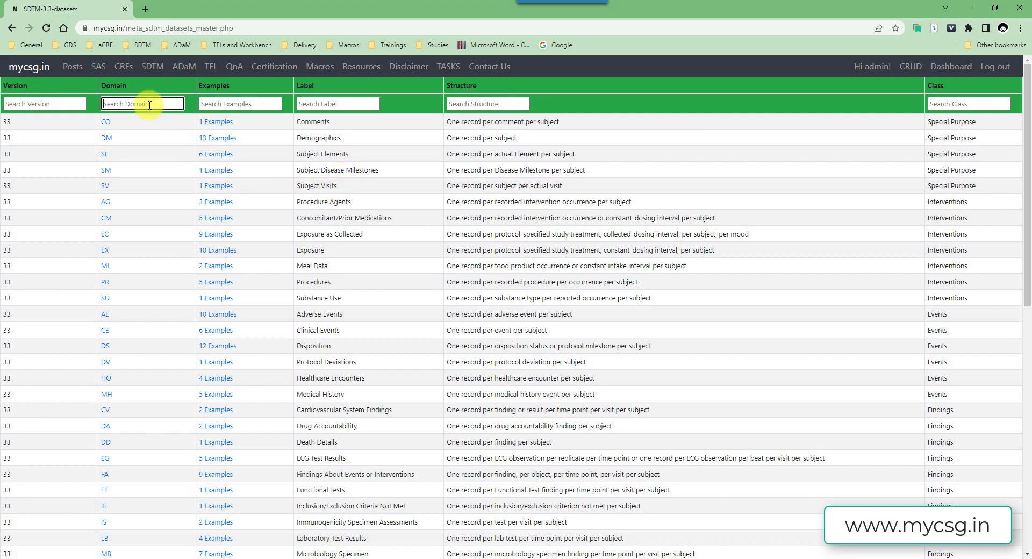
type("lb")
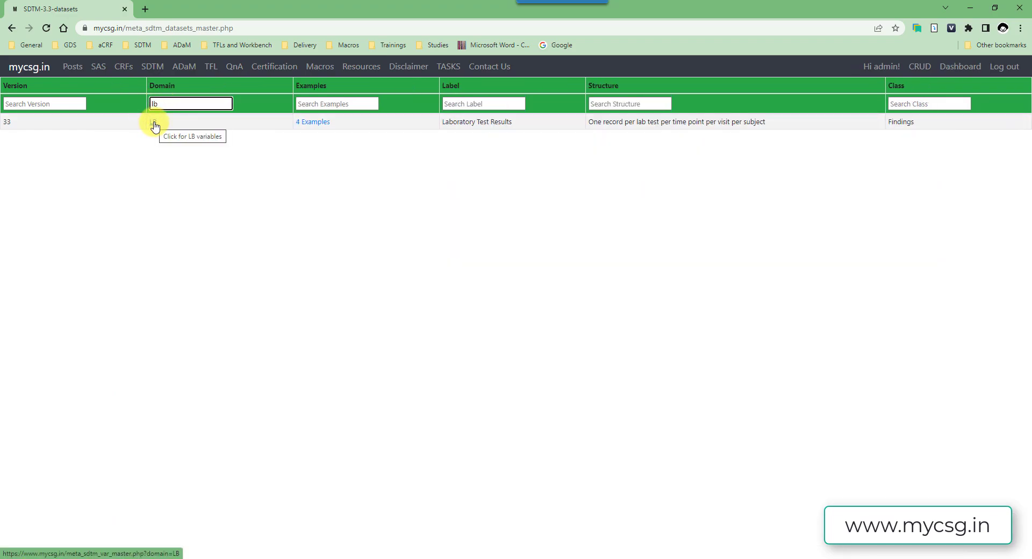
left_click(154, 125)
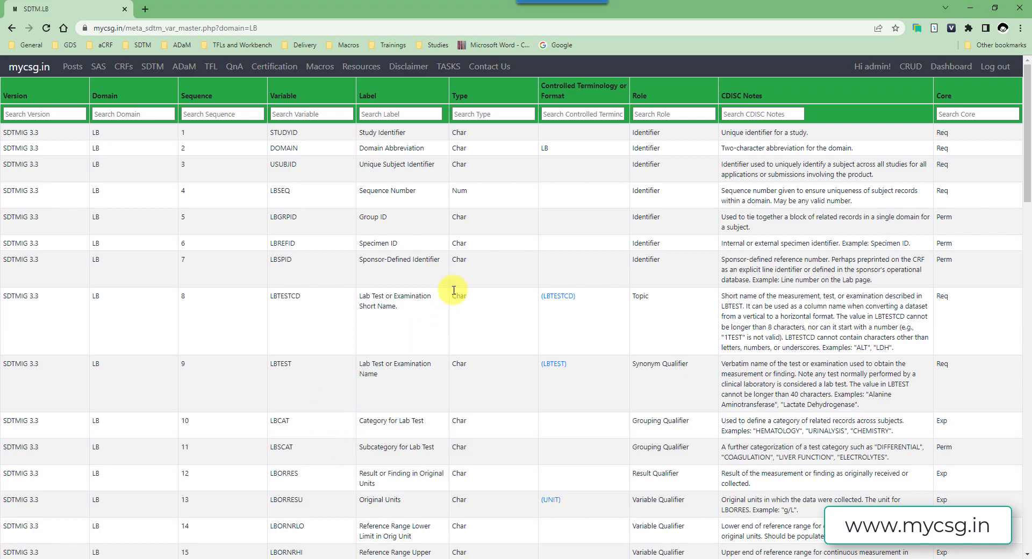
Open the LBTESTCD codelist, filter its codes by alb and check the decode for ALB
left_click(558, 297)
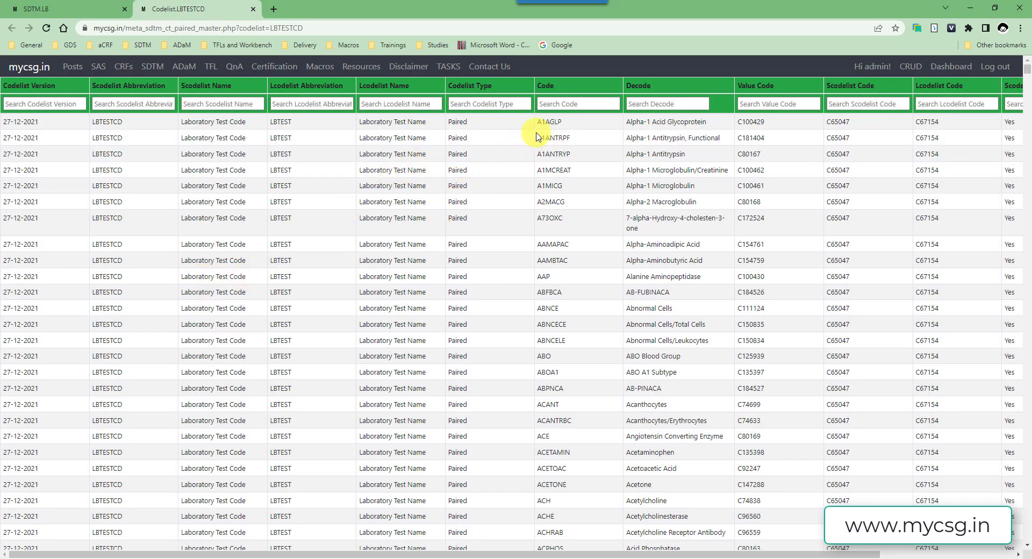
left_click(558, 106)
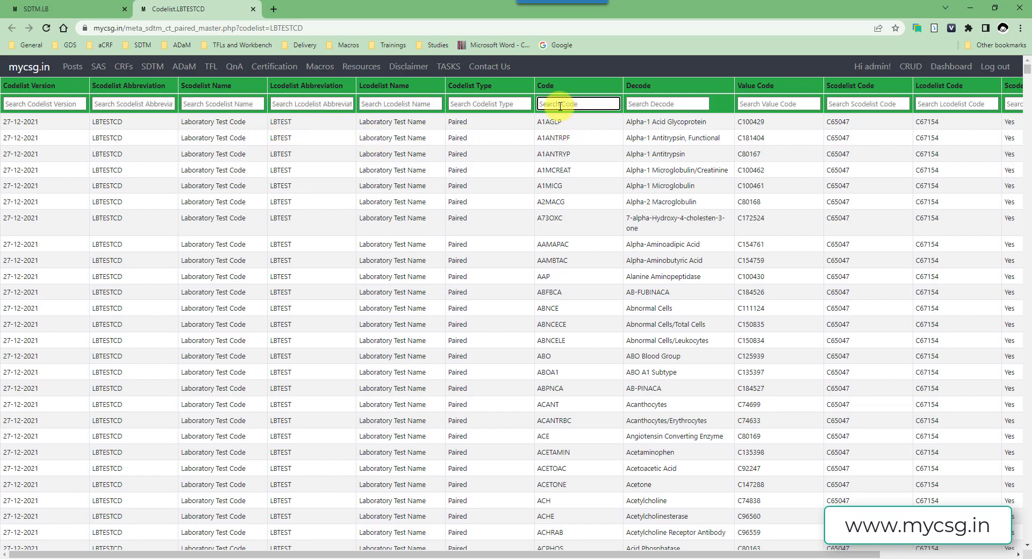
type("b")
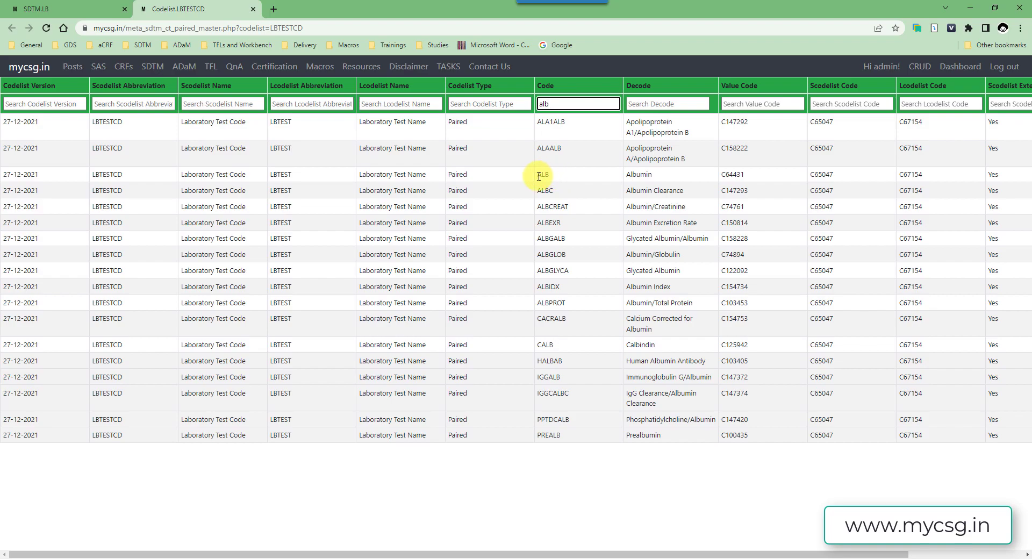
left_click(635, 176)
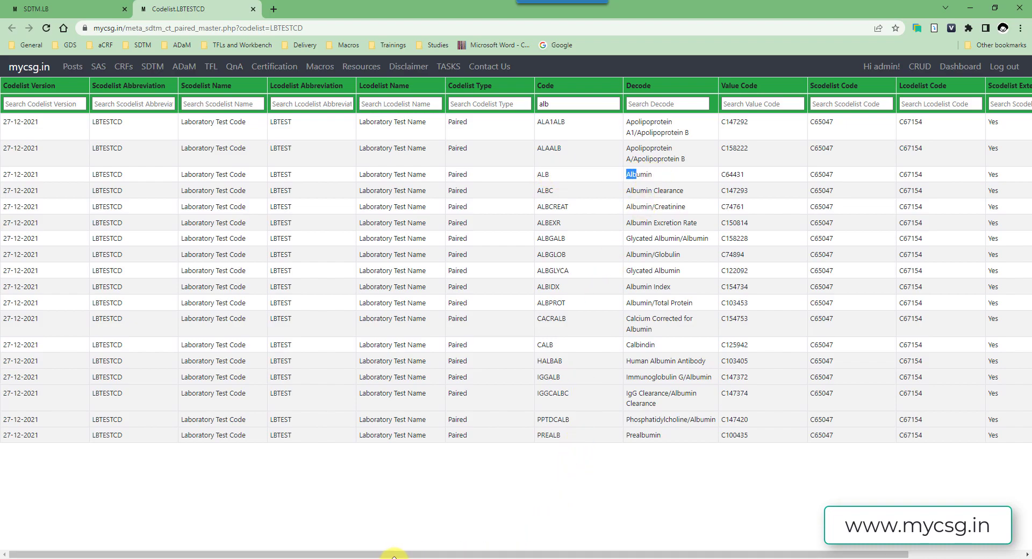
Switch to the SDTM_P21.xlsx workbook in Excel and review the LB002-fixed01 sheet alongside LB002
key("alt+Tab")
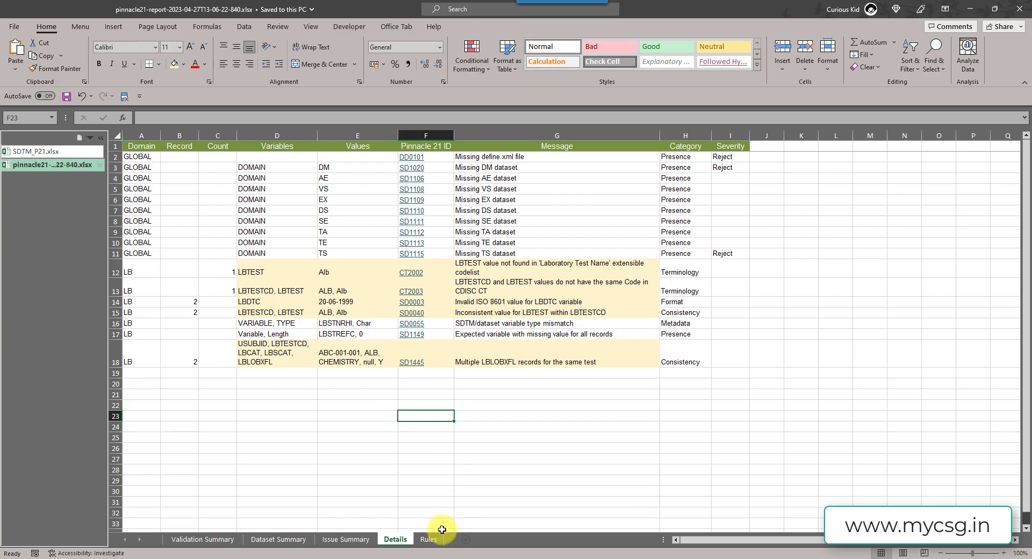
left_click(38, 151)
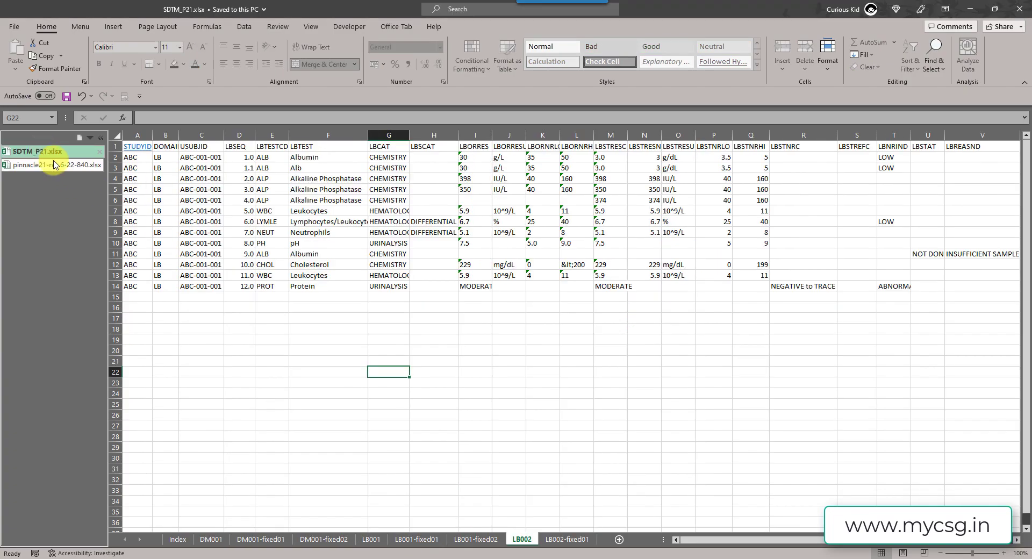
left_click(569, 539)
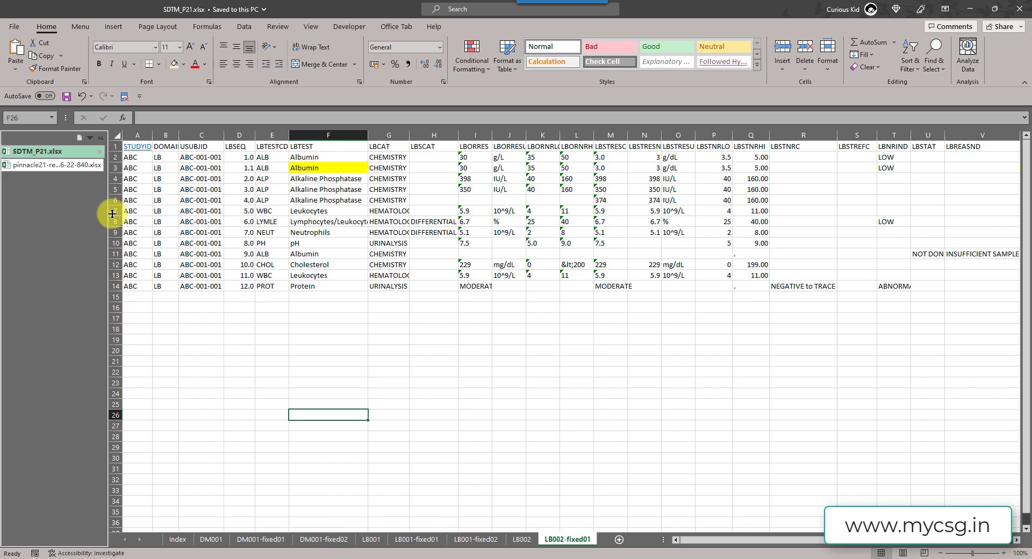
Switch to the Pinnacle 21 report workbook and open the Values cell of the CT2002 issue for editing
left_click(54, 165)
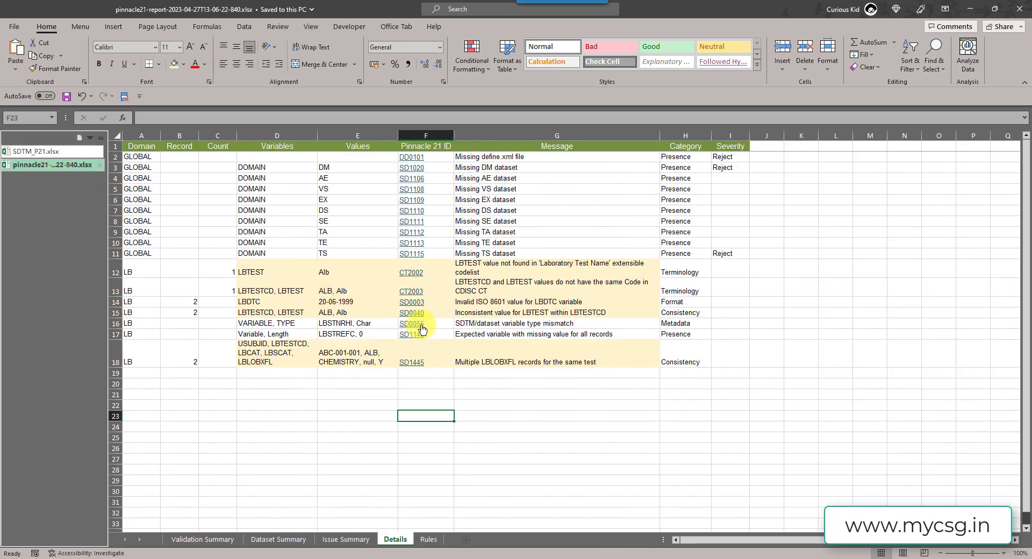
double_click(329, 271)
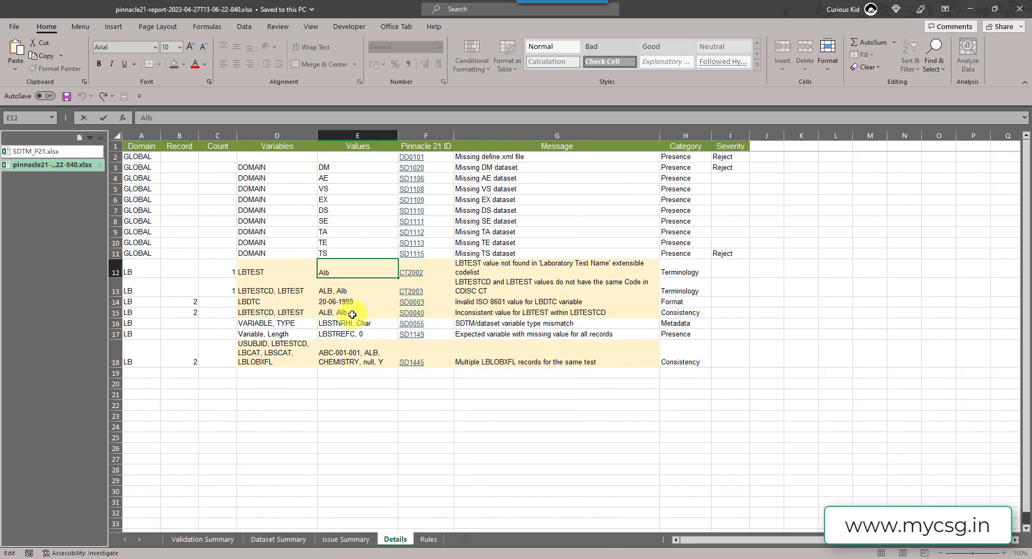
mouse_move(332, 557)
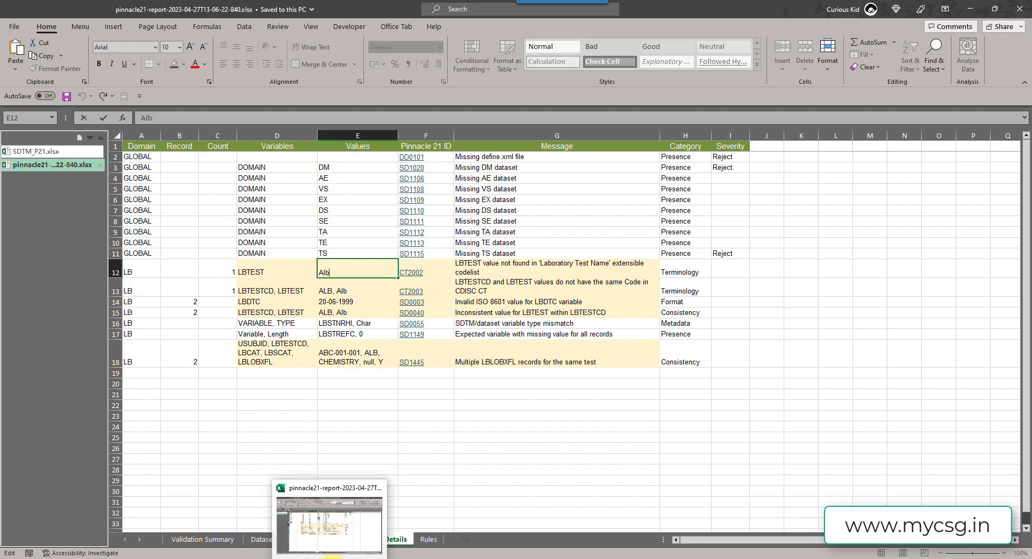
Switch to the LBTESTCD codelist in the browser, clear the Code filter and filter the decodes by Alb
left_click(168, 525)
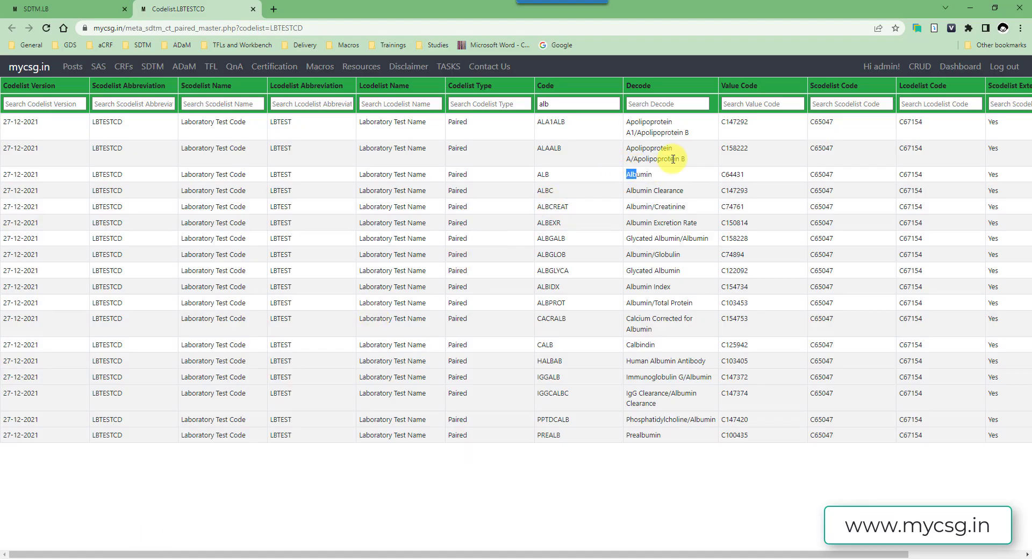
double_click(547, 104)
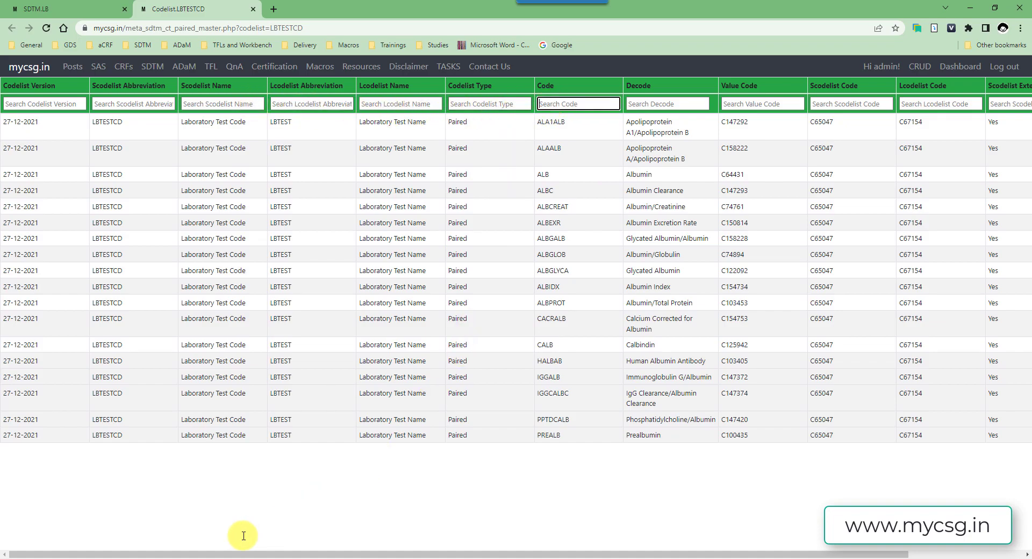
left_click(240, 557)
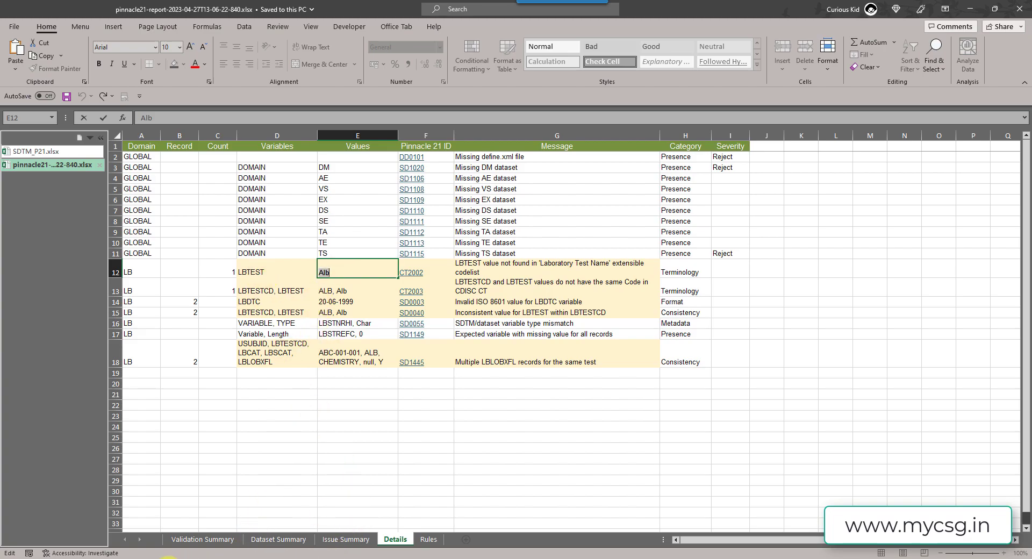
key("alt+Tab")
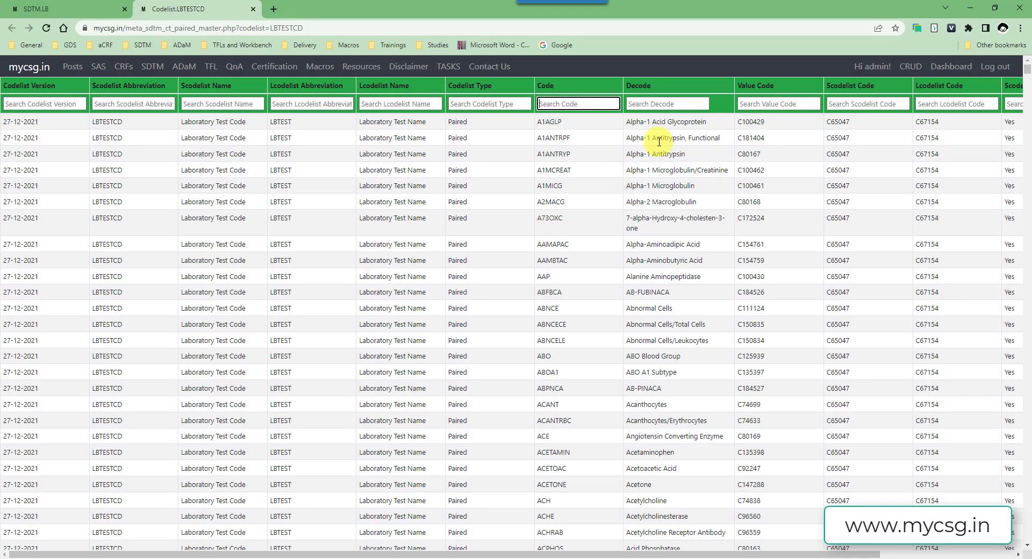
left_click(669, 104)
type("Alb")
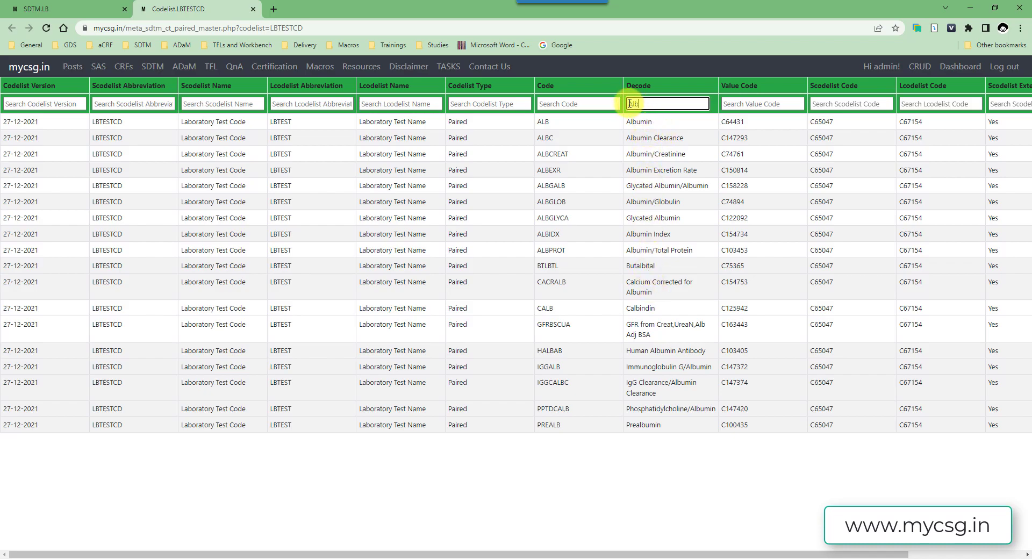
left_click_drag(629, 103, 644, 103)
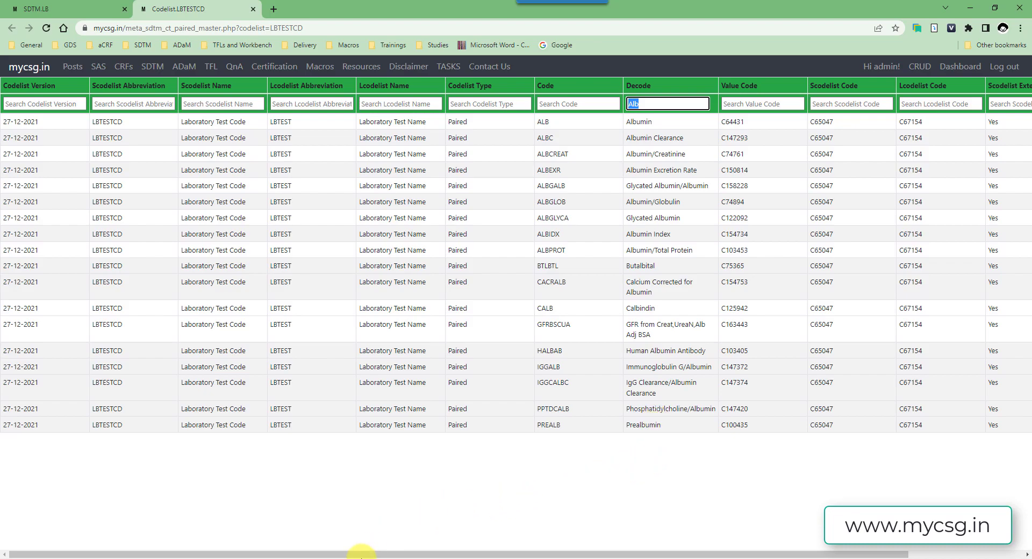
Return to the Pinnacle 21 report in Excel and review the variables and values of the CT2003 and SD0040 issues
key("alt+Tab")
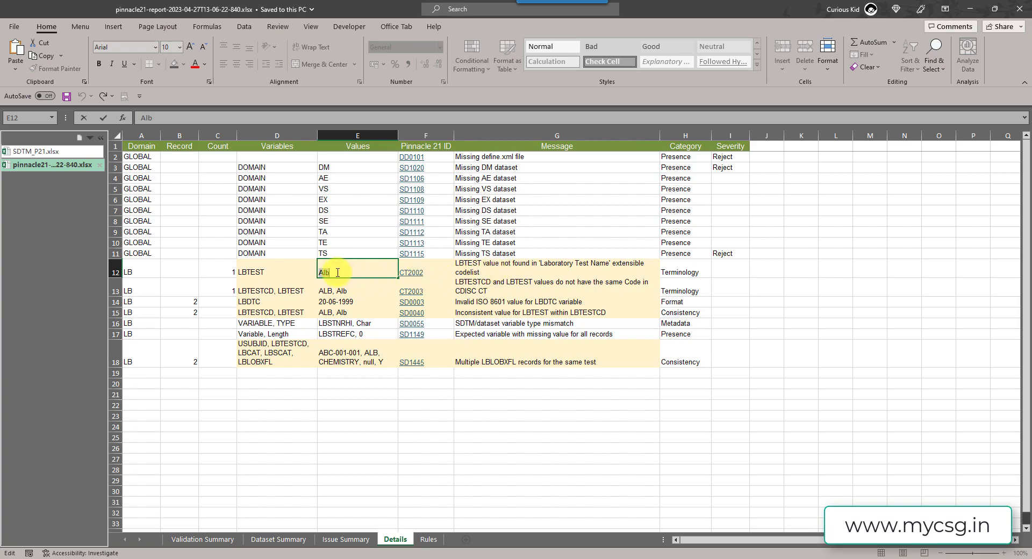
left_click(339, 293)
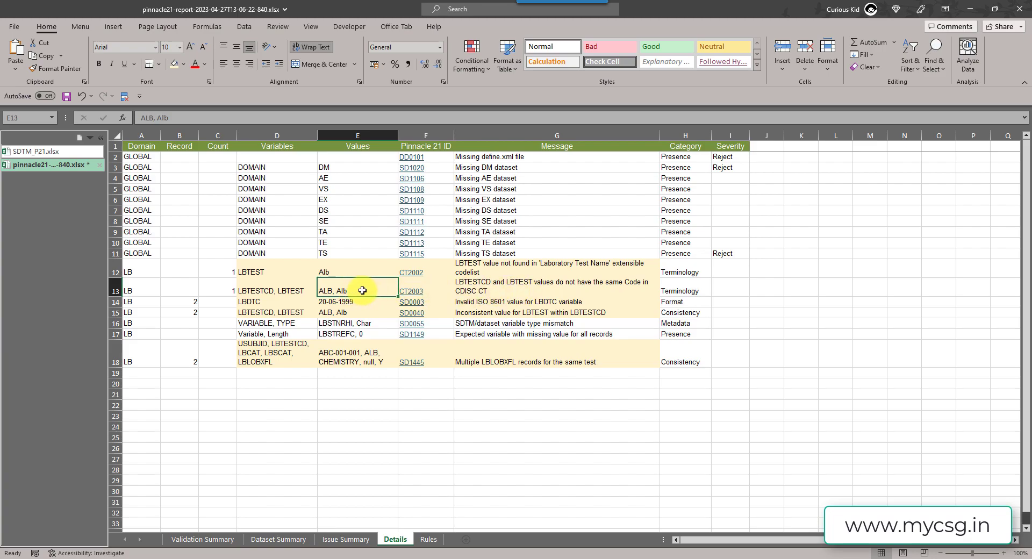
left_click_drag(253, 272, 347, 290)
left_click_drag(281, 312, 341, 312)
type("LBTESTCD, LBTEST\tALB, Alb")
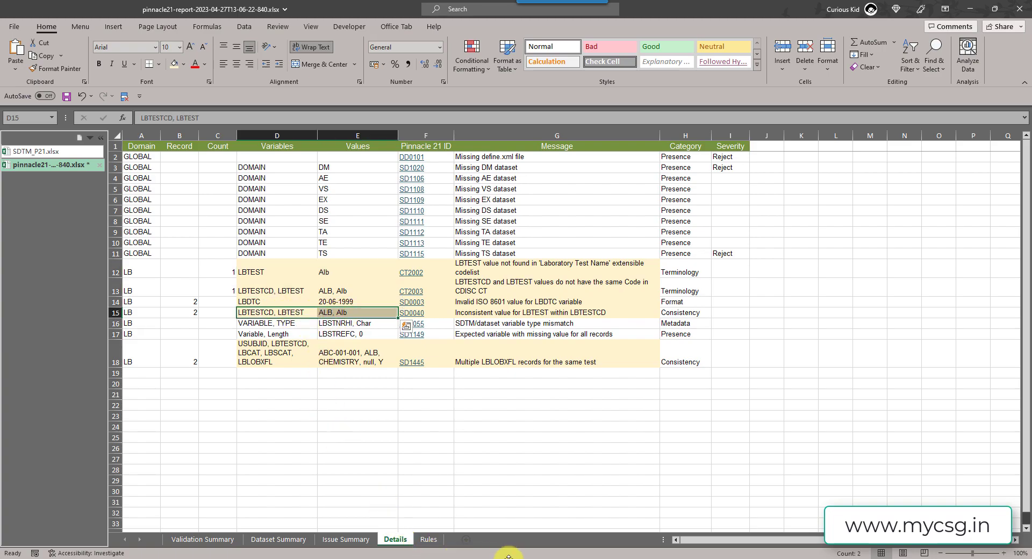
Switch to SAS, open the Outdsn table and compare the LBTEST values of the two ALB rows
key("alt+Tab")
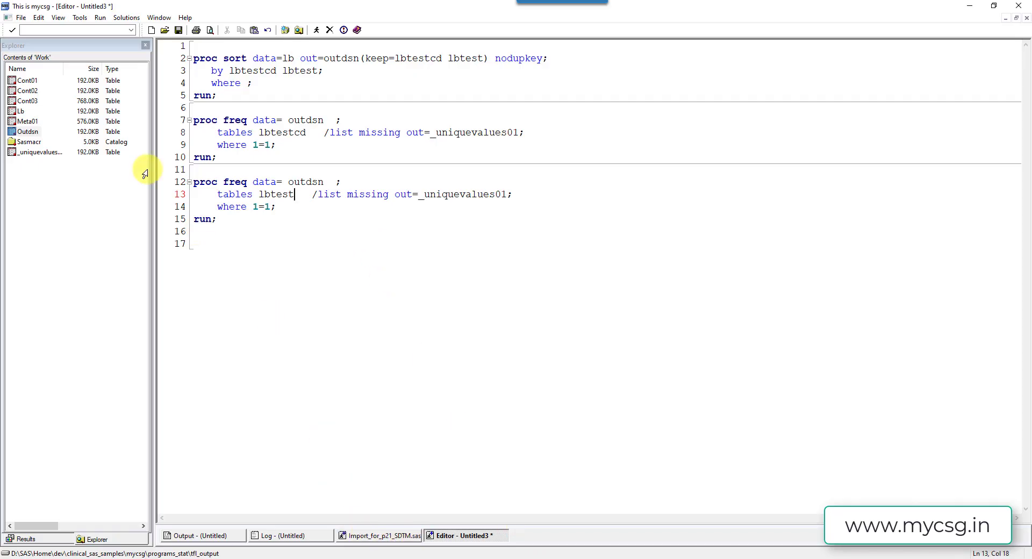
double_click(28, 131)
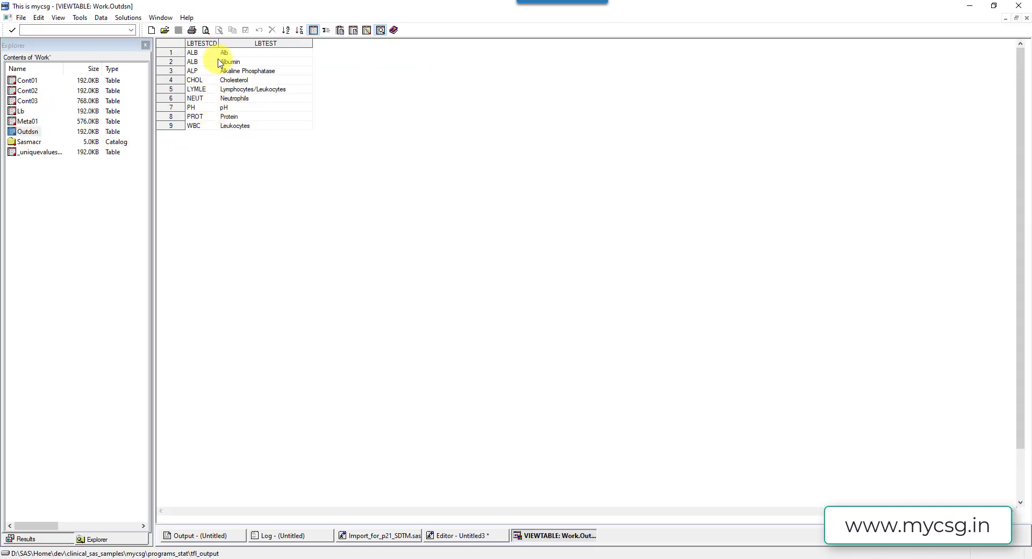
left_click_drag(207, 52, 230, 62)
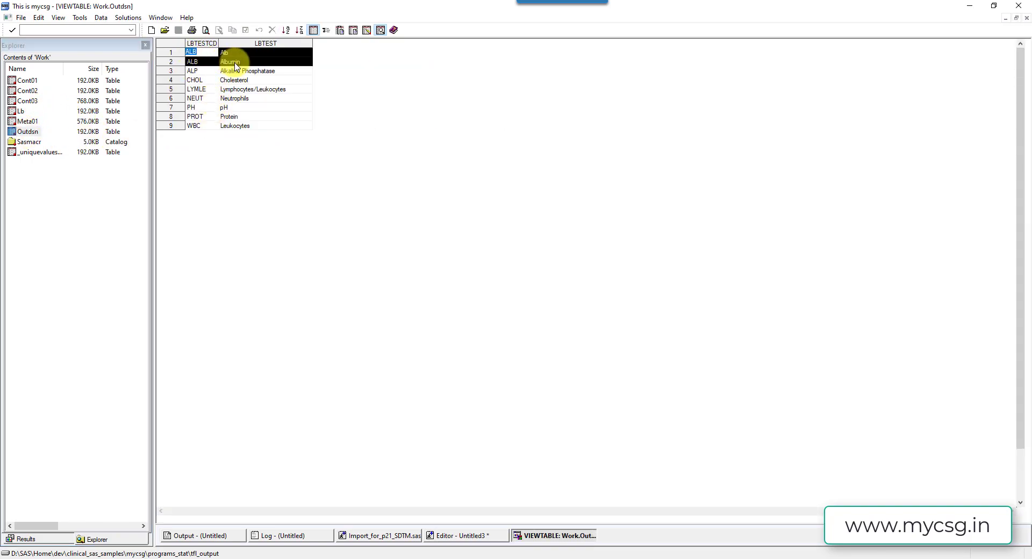
left_click(235, 60)
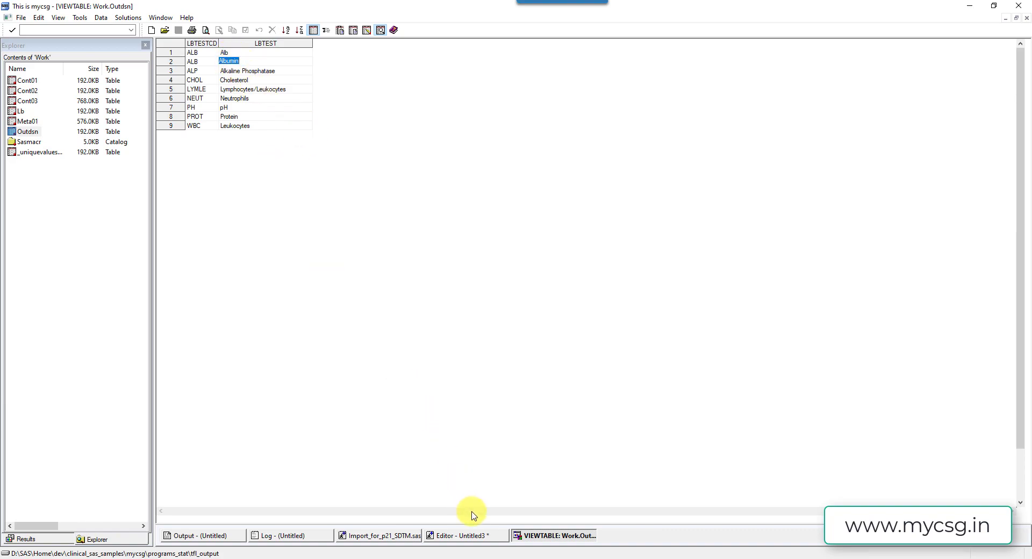
Switch to SDTM_P21.xlsx in Excel and check LBTESTCD and LBTEST in the first two records of LB002-fixed01
left_click(328, 558)
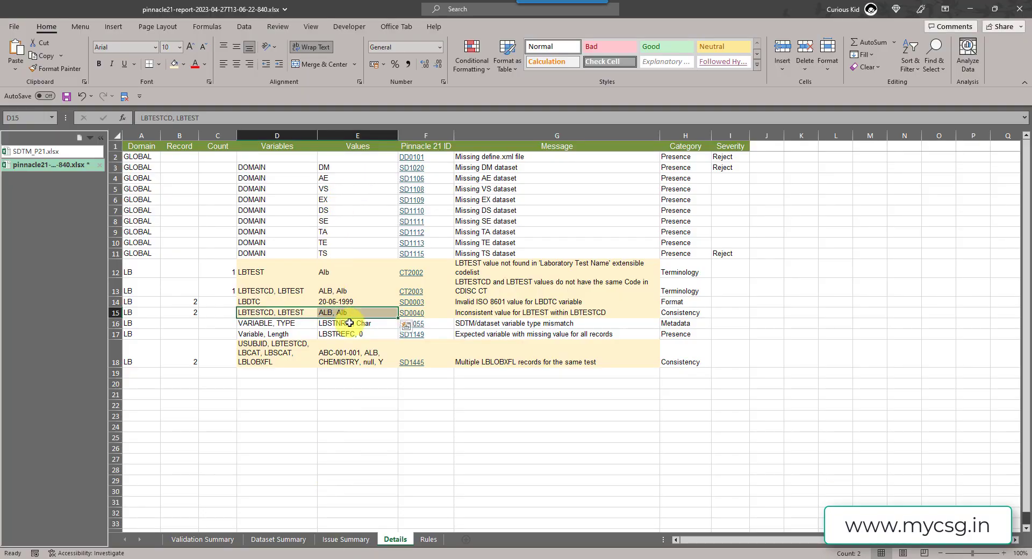
left_click(24, 151)
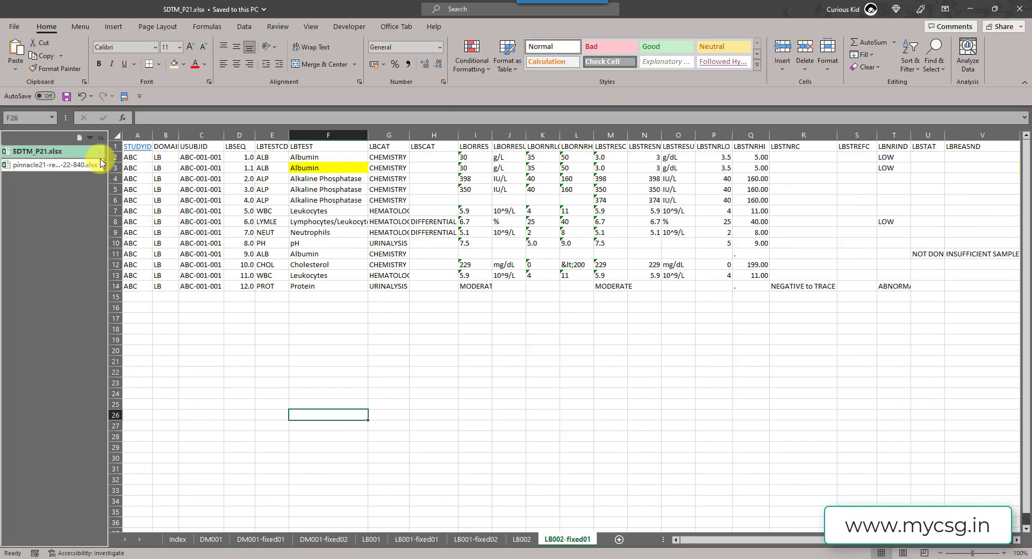
left_click_drag(267, 158, 338, 163)
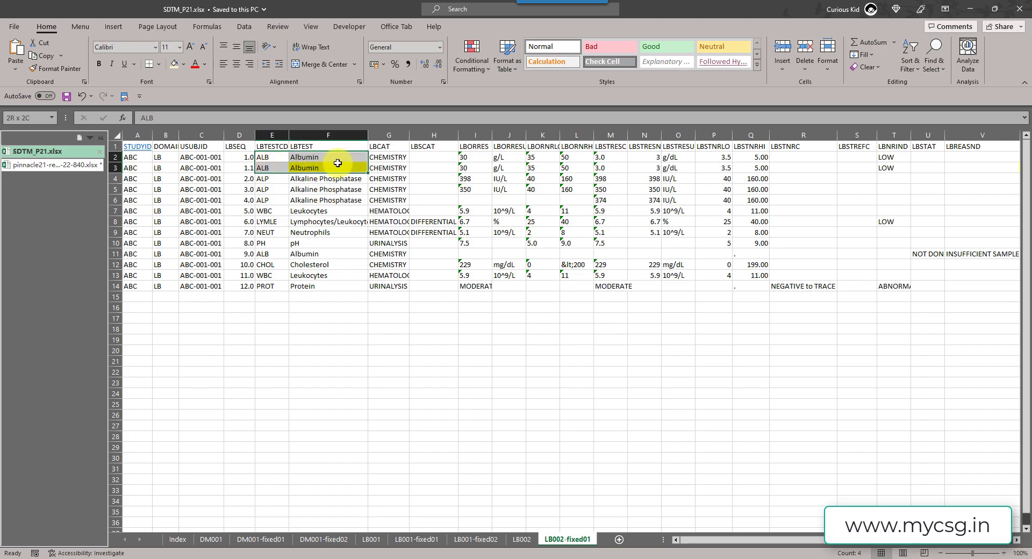
left_click_drag(337, 163, 337, 163)
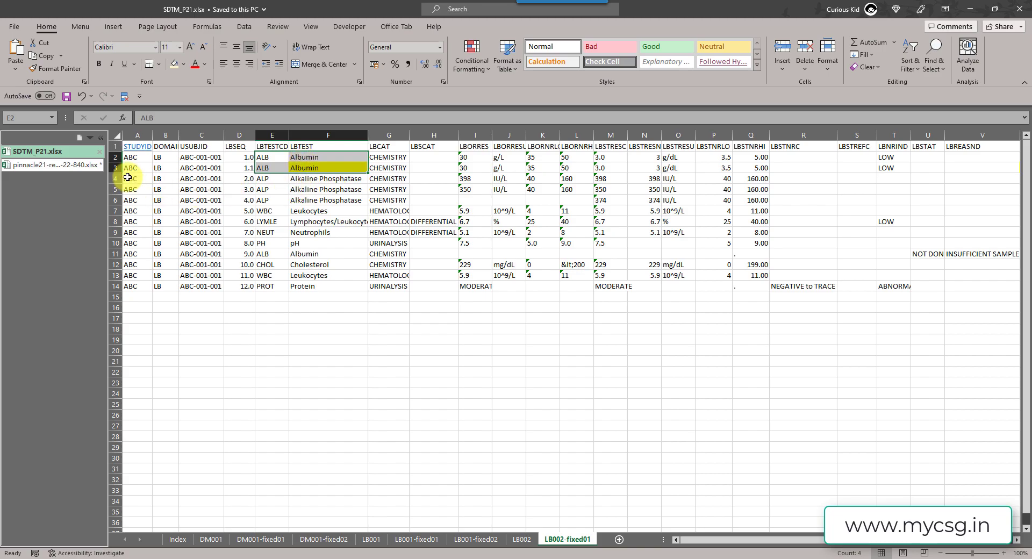
Return to the Pinnacle 21 report and examine the SD1445 variables and the LBDTC value of the SD0003 issue
left_click(72, 165)
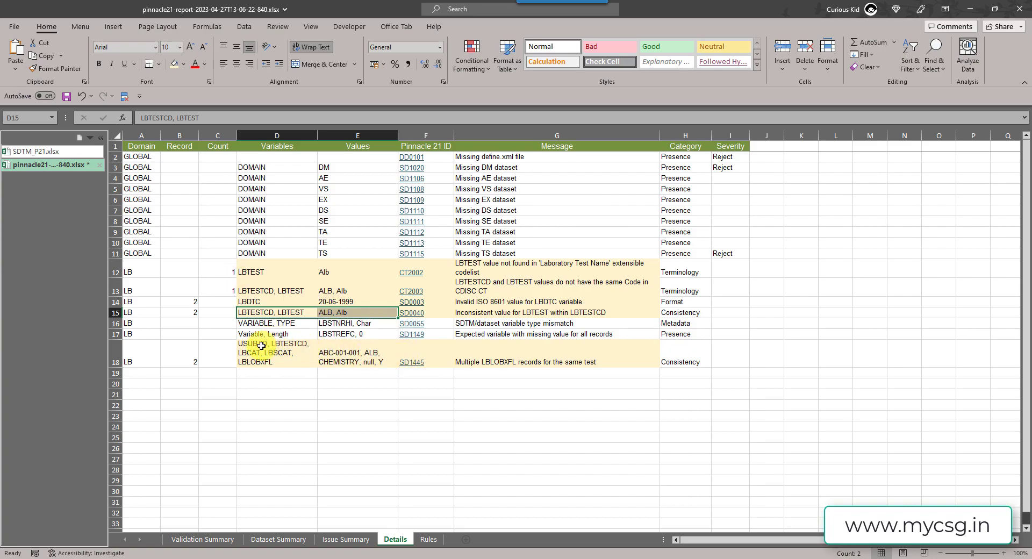
left_click(301, 347)
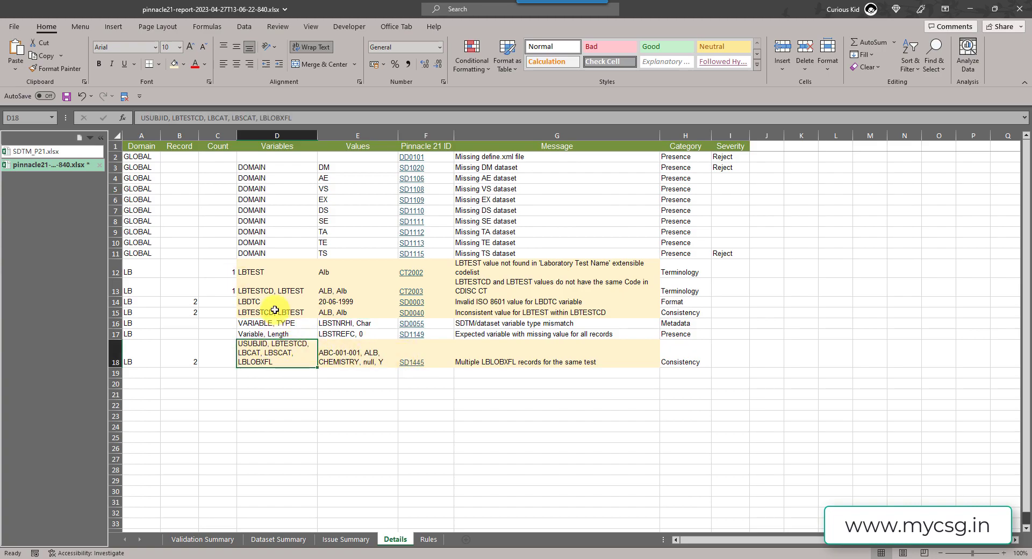
left_click_drag(270, 301, 354, 305)
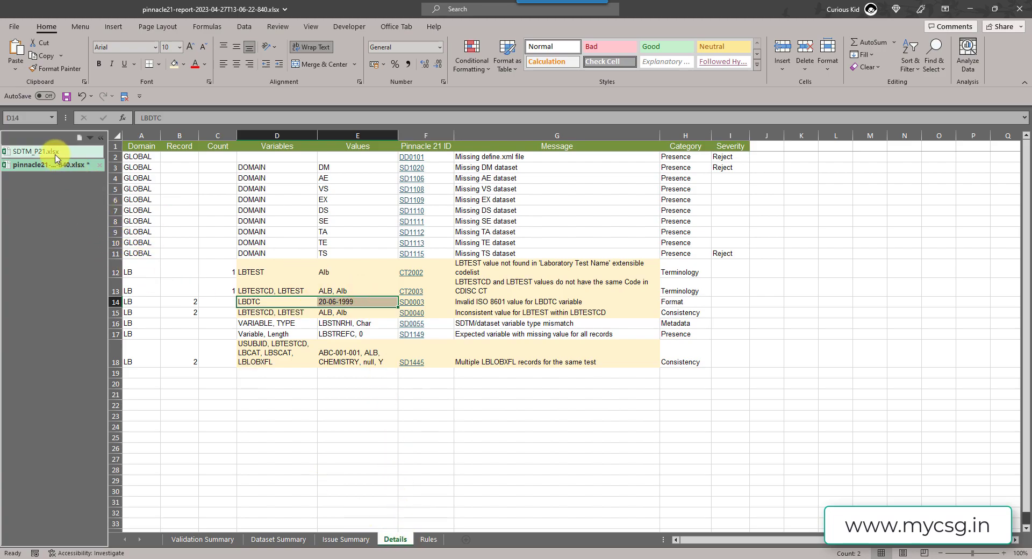
Switch to SDTM_P21.xlsx and compare the LBDTC values in LB002 with those in LB002-fixed01
left_click(38, 151)
left_click(522, 539)
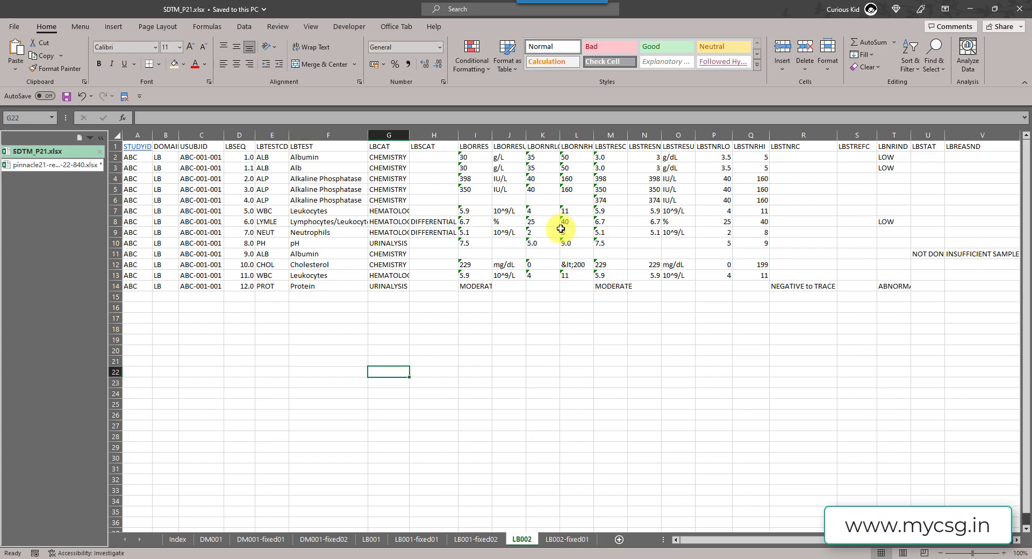
left_click_drag(700, 543, 776, 541)
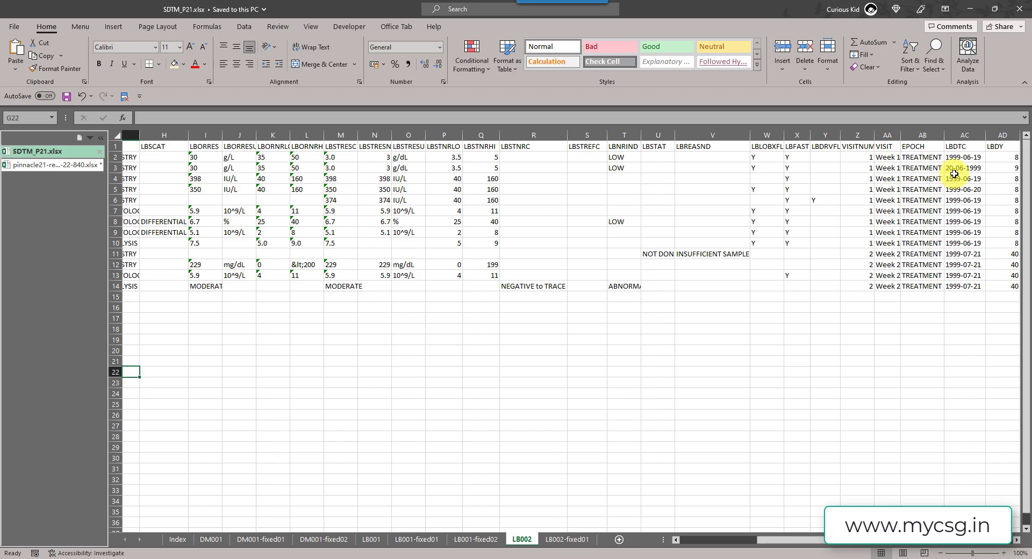
left_click(561, 538)
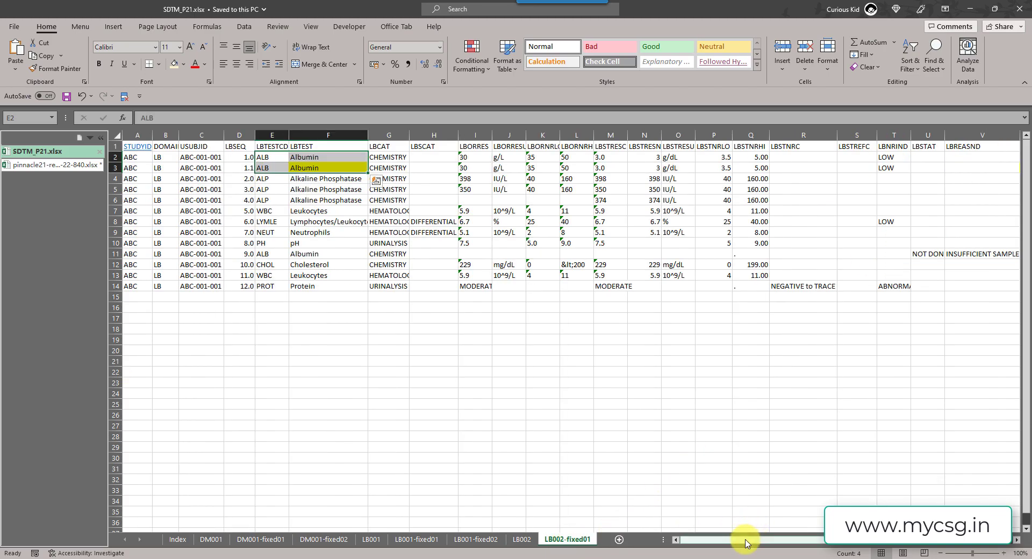
left_click_drag(759, 540, 777, 540)
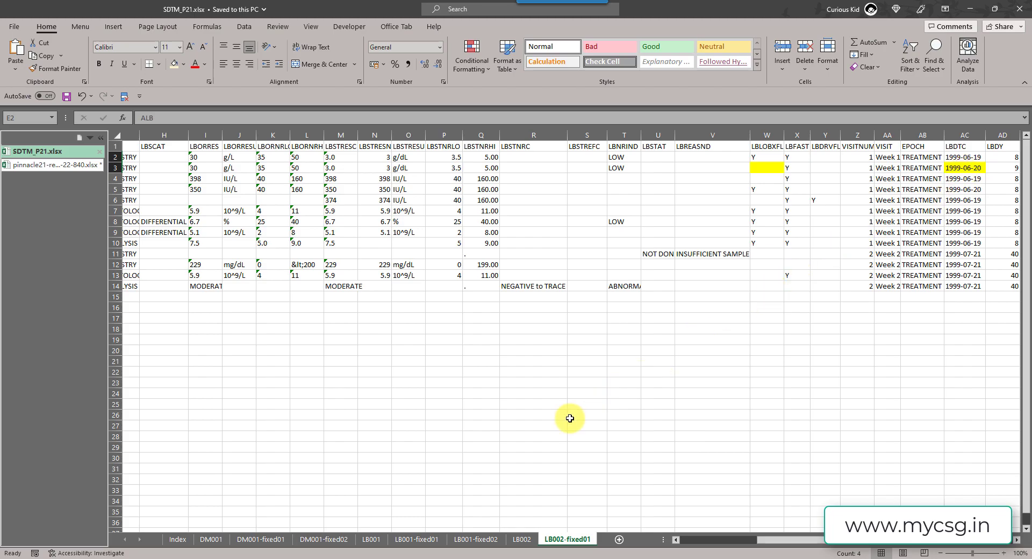
Check the SD1445 key variables in the report and trace them across the second ALB record in the LB002 sheet
left_click(81, 166)
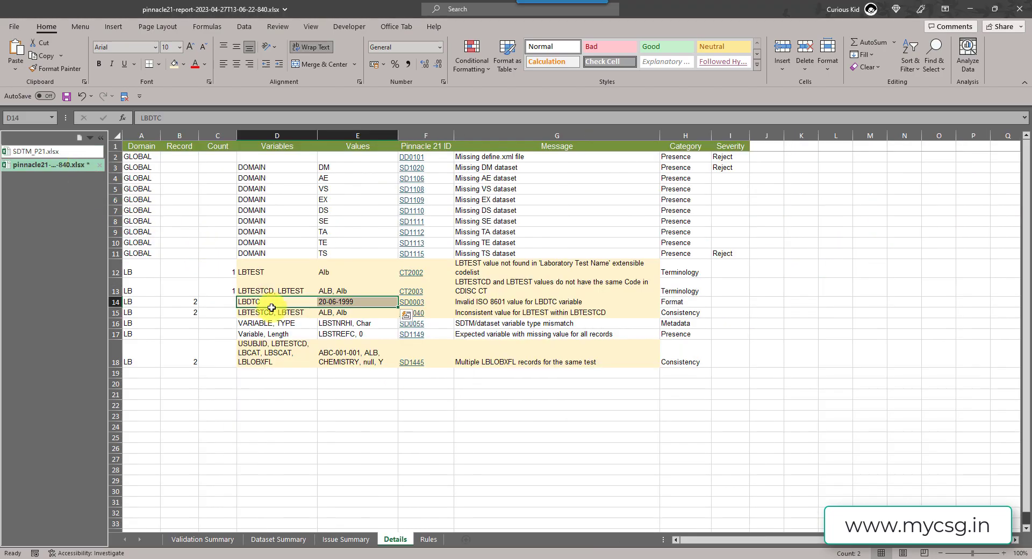
left_click(272, 353)
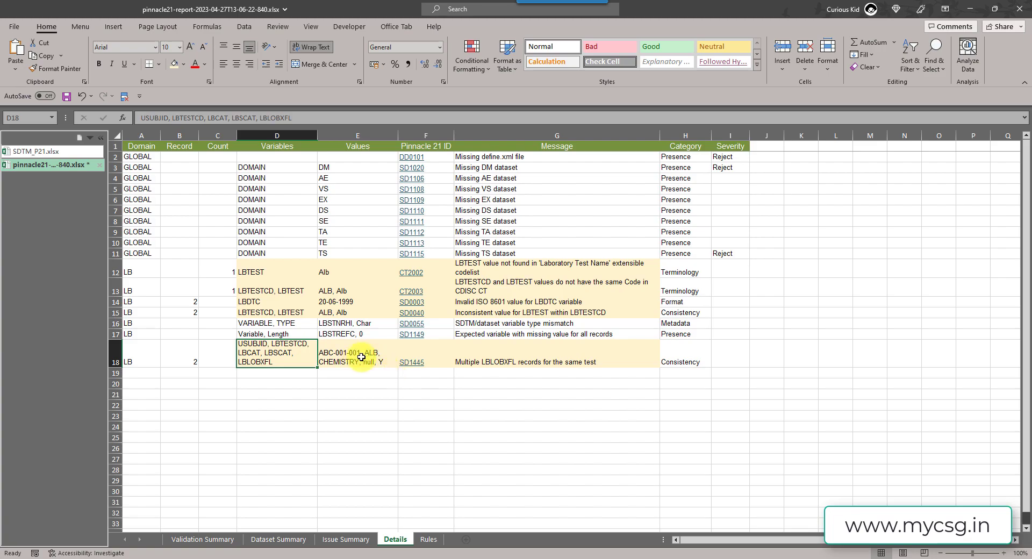
left_click(35, 151)
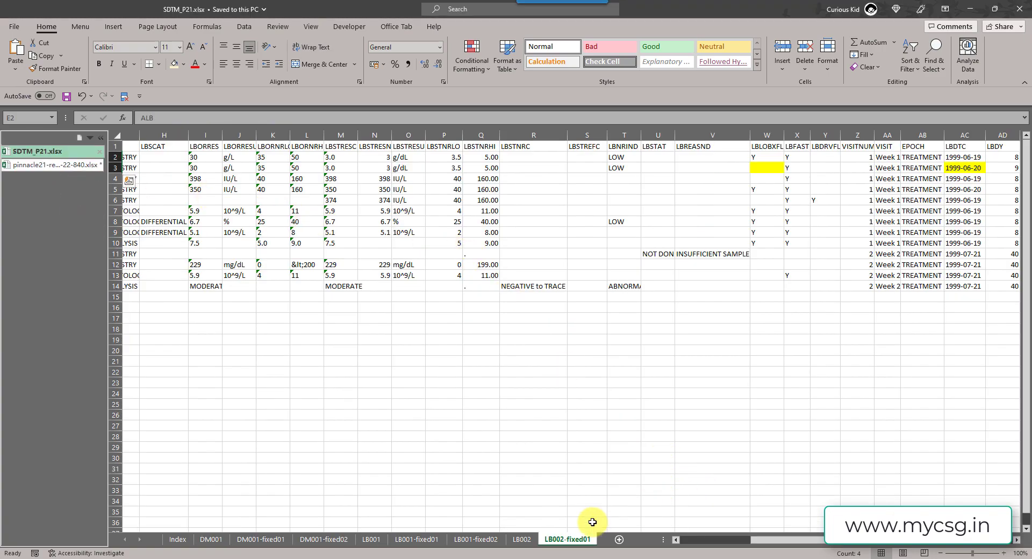
left_click(522, 539)
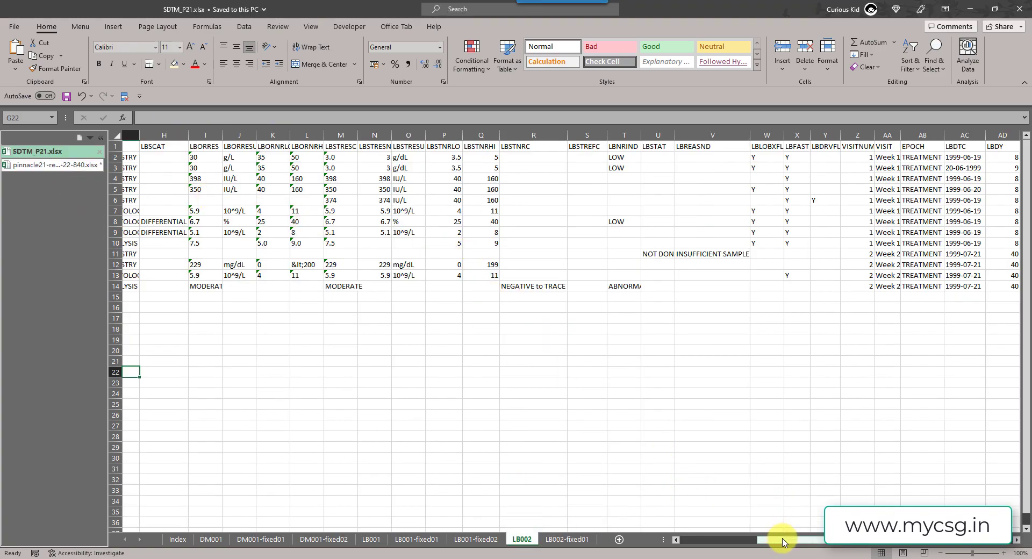
left_click_drag(785, 539, 681, 540)
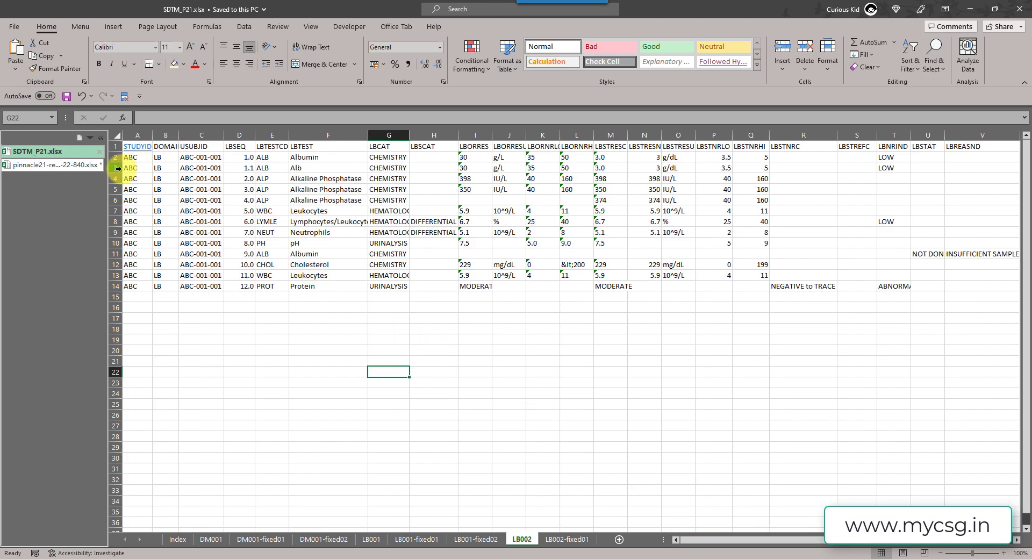
left_click(116, 168)
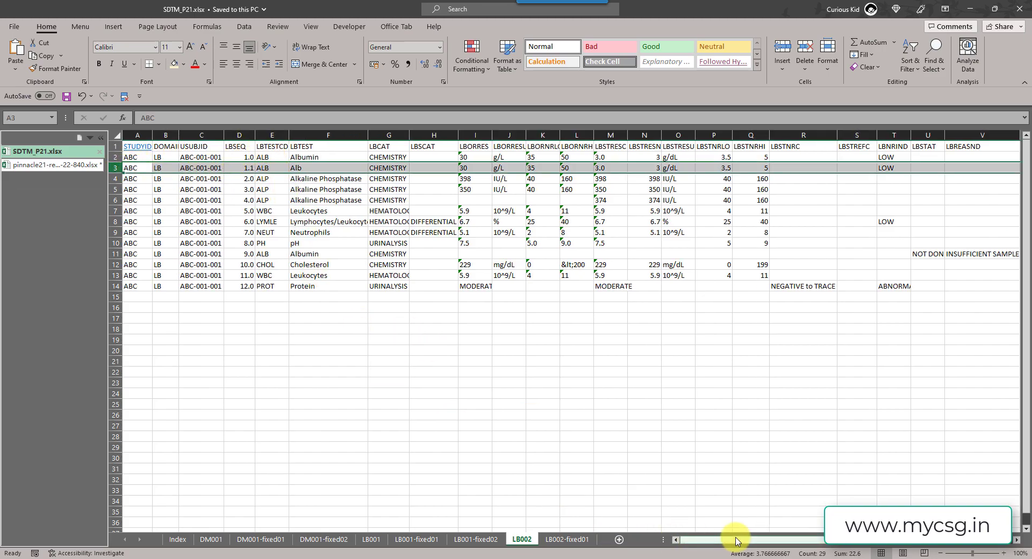
left_click_drag(738, 541, 825, 540)
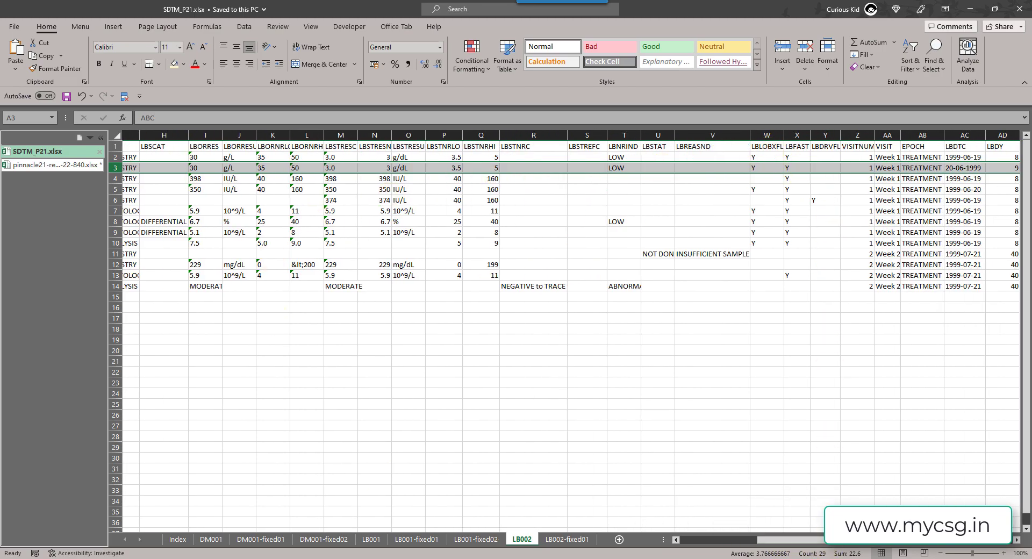
left_click_drag(806, 542, 680, 539)
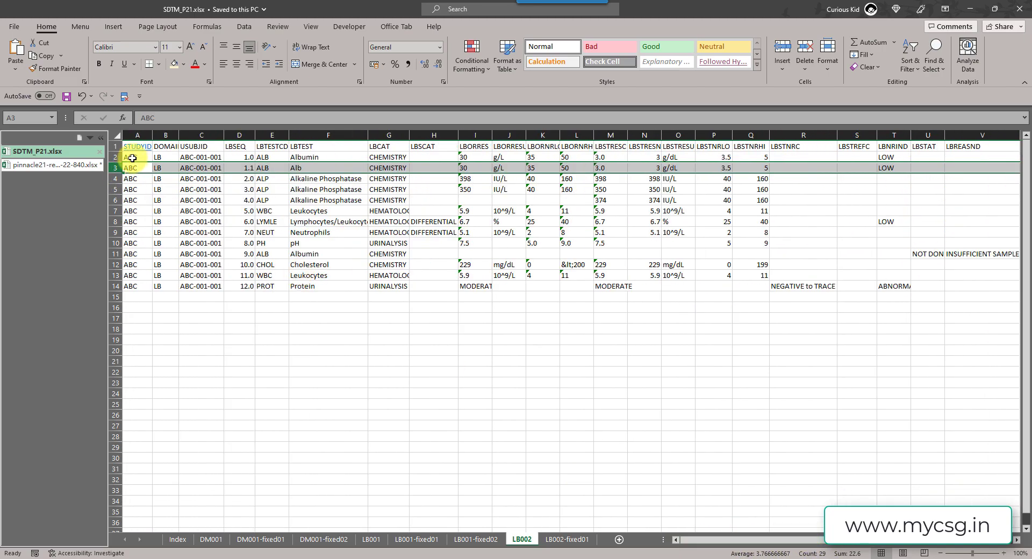
Compare the LBLOBXFL flags of the first two ALB records in LB002 with those in LB002-fixed01
left_click_drag(111, 157, 112, 167)
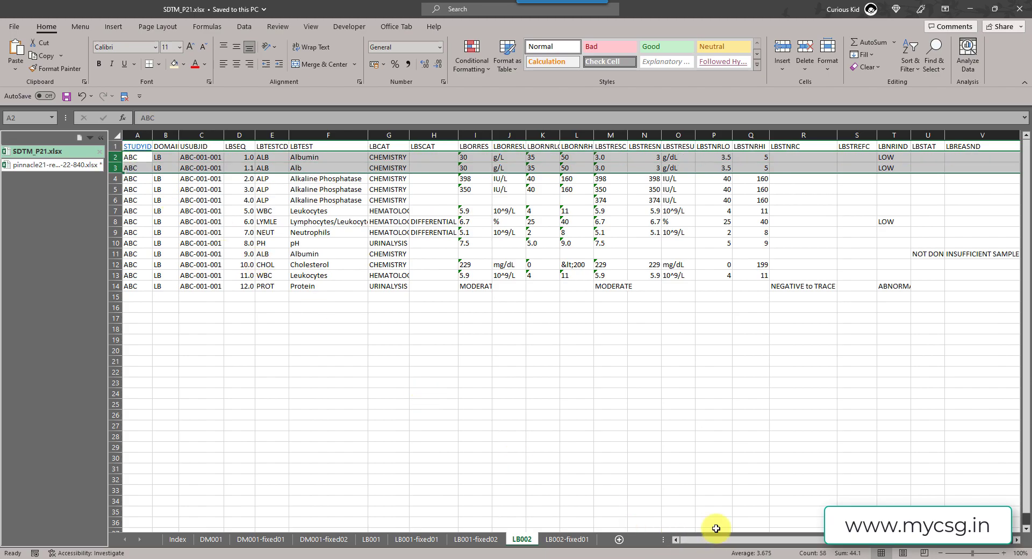
left_click_drag(714, 544, 820, 542)
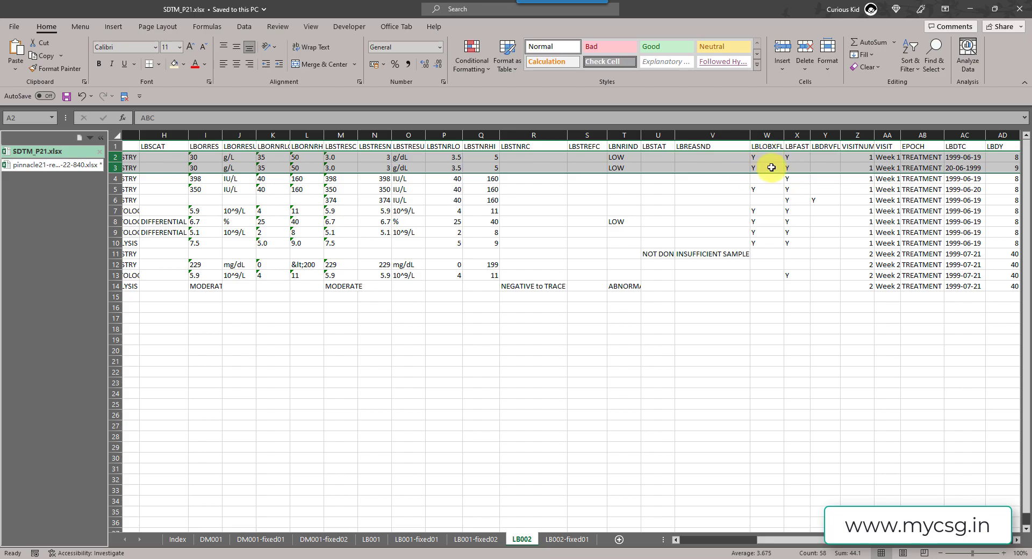
left_click(567, 538)
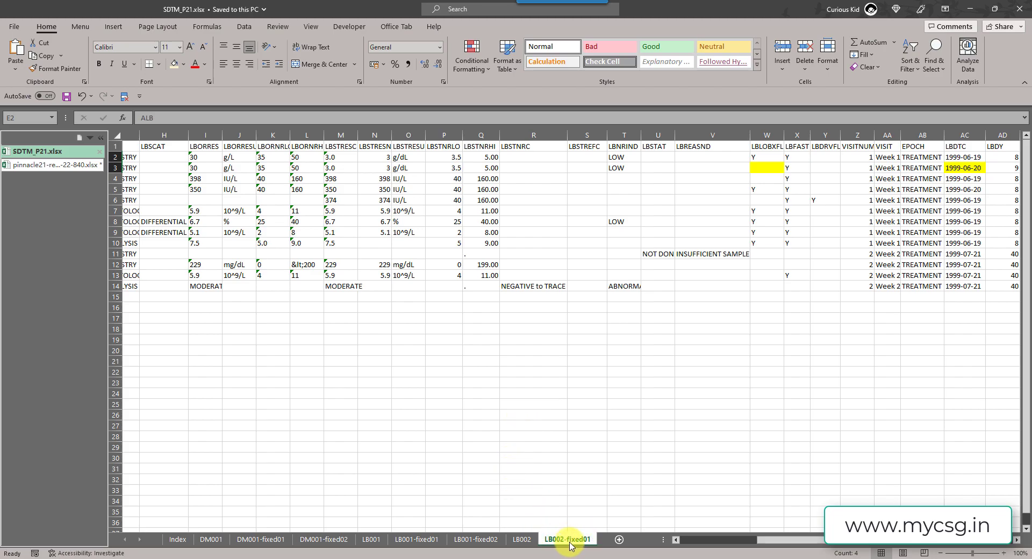
Switch to SAS, close the Outdsn table, run Import_for_p21_SDTM.sas with xsheetlist set to LB002-fixed01, and check the log
key("alt+Tab")
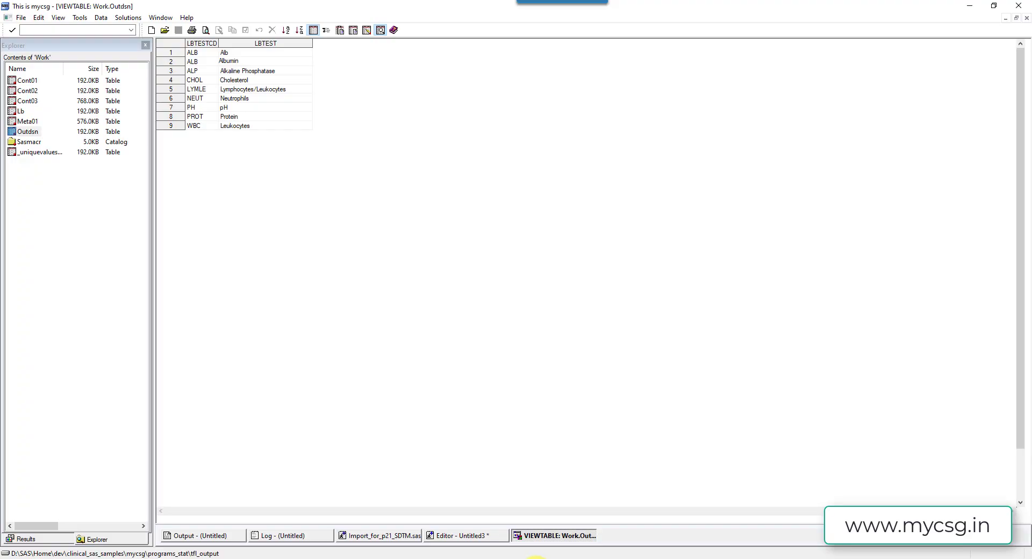
right_click(542, 538)
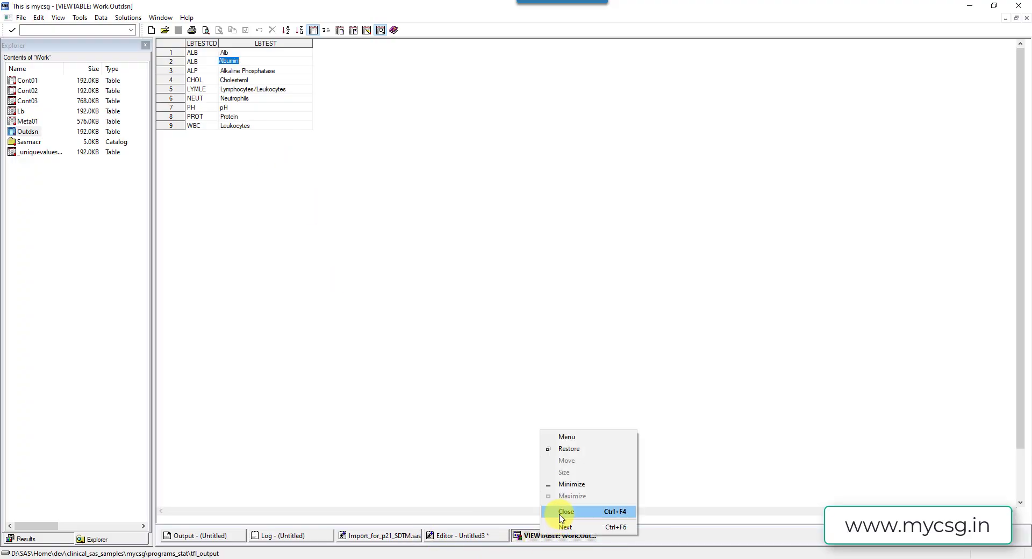
left_click(562, 512)
left_click(403, 536)
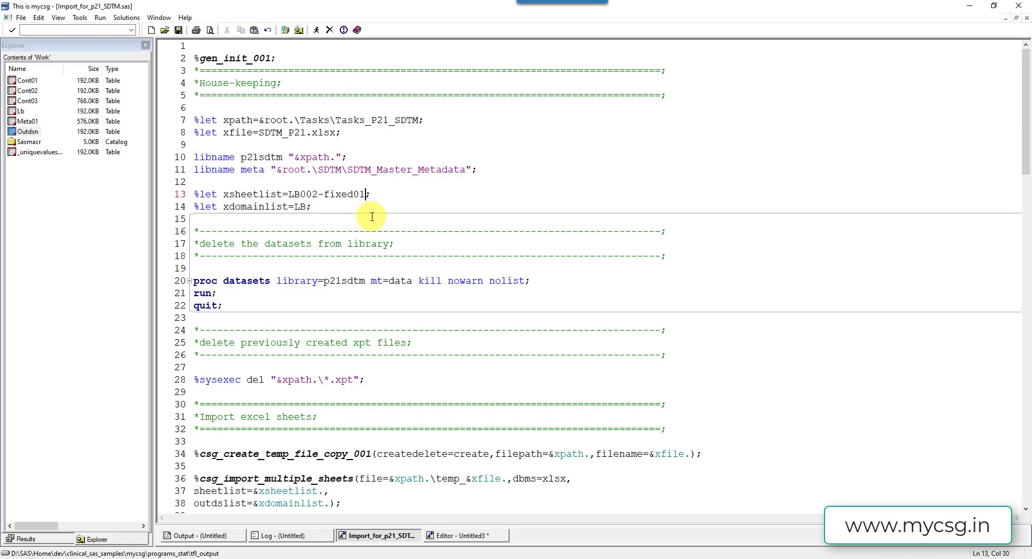
key("F3")
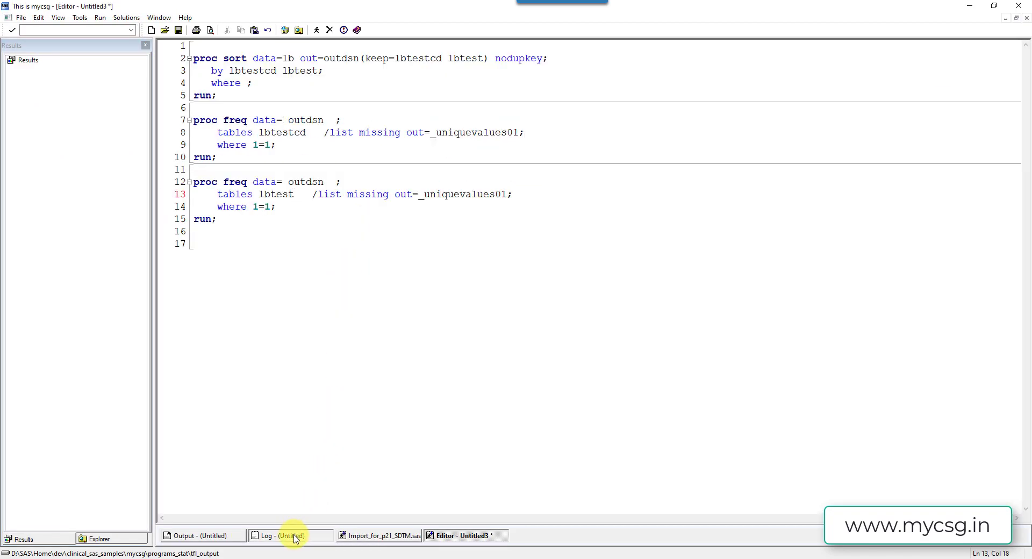
left_click(257, 534)
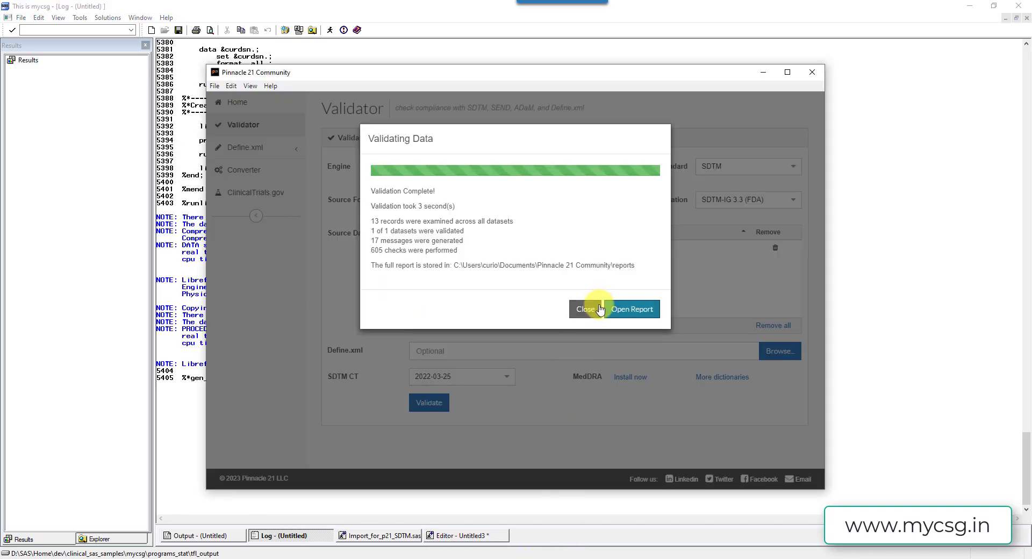
In Pinnacle 21 Community, dismiss the previous validation results, replace the source data with the regenerated LB.xpt, and validate it
left_click(588, 308)
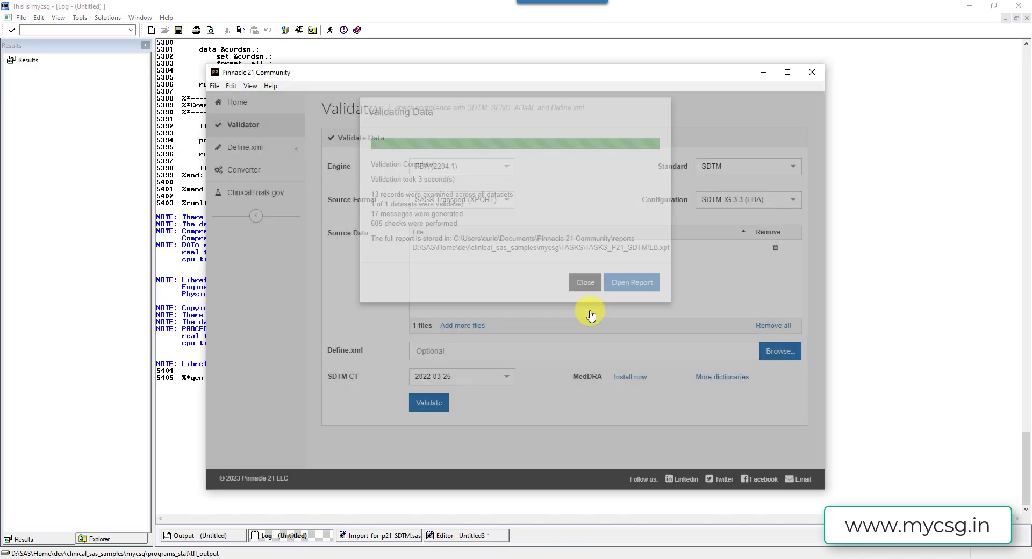
left_click(775, 248)
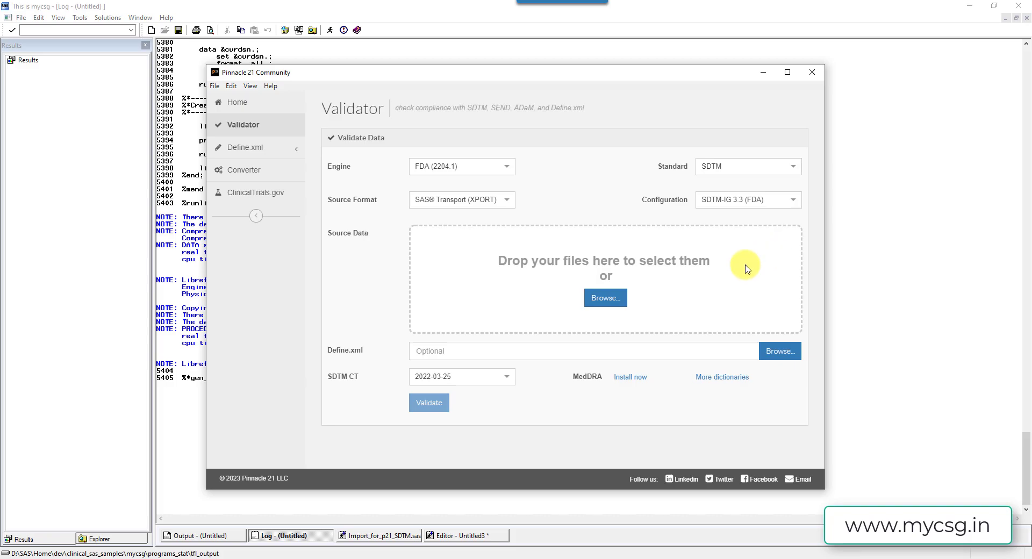
left_click(601, 304)
left_click(323, 159)
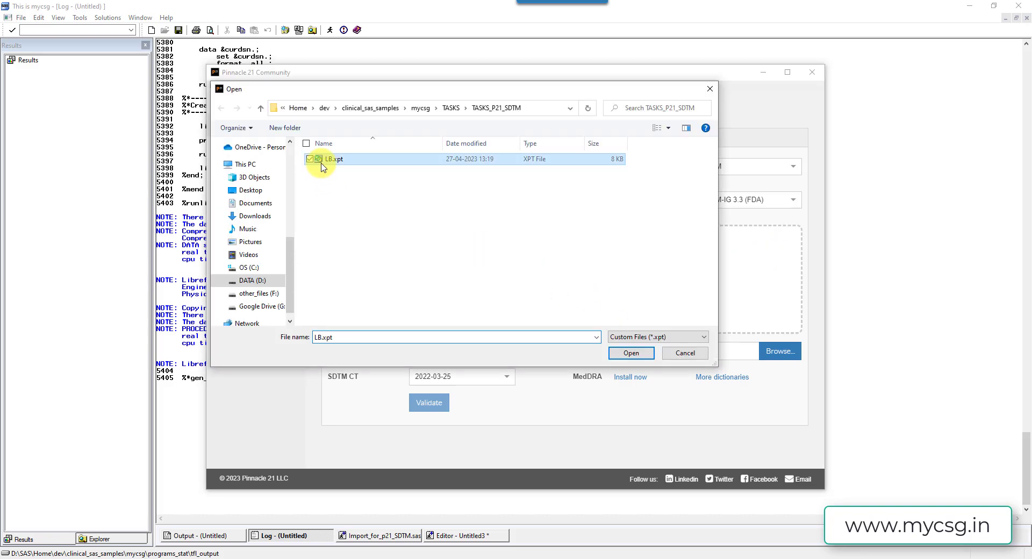
left_click(630, 354)
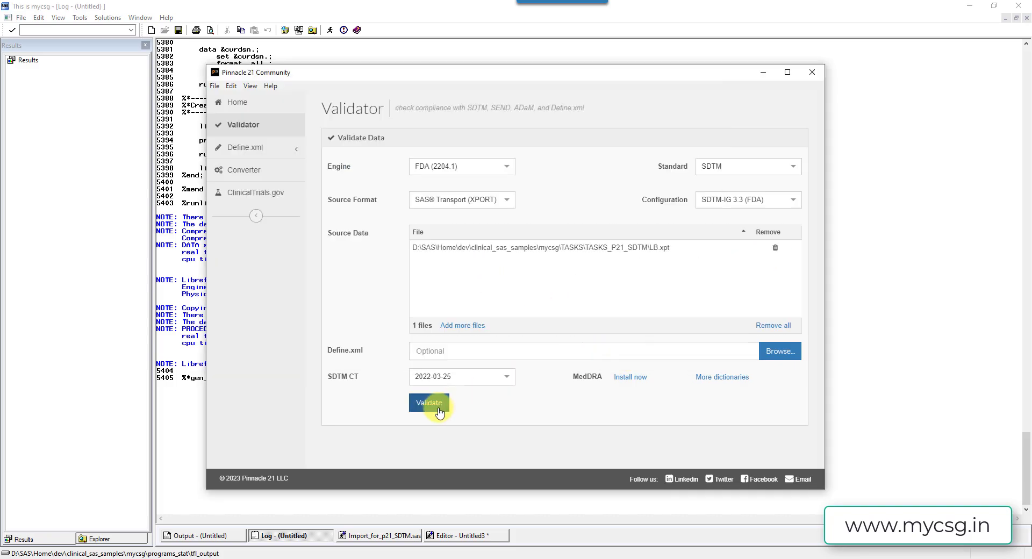
left_click(434, 408)
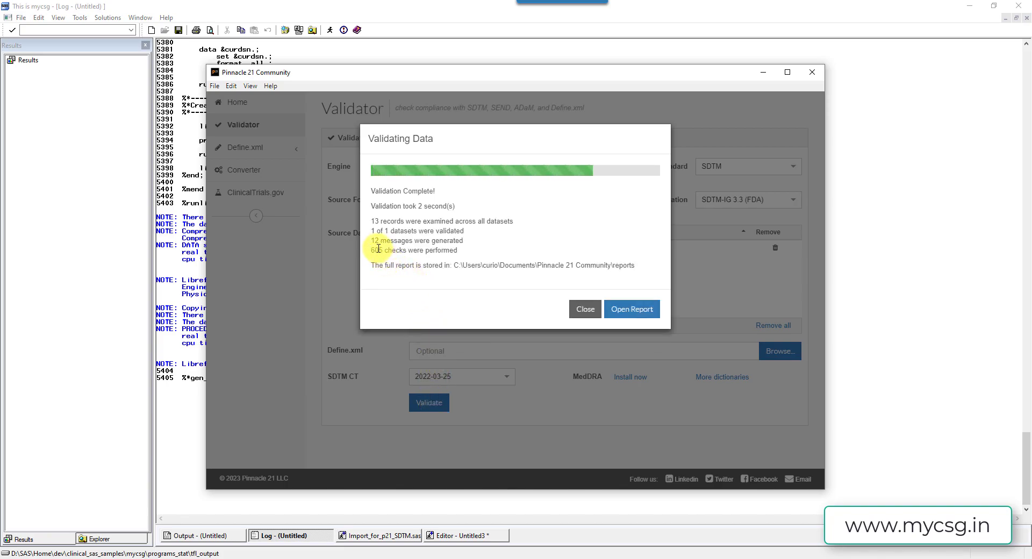
Open the new validation report in Excel and go through its dataset and issue summaries to the issue details
left_click(630, 305)
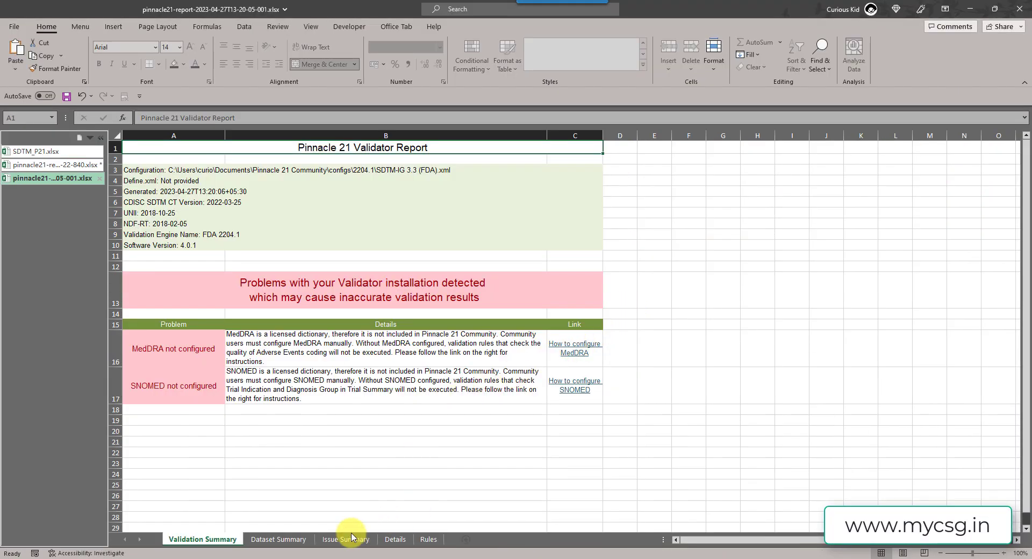
left_click(304, 540)
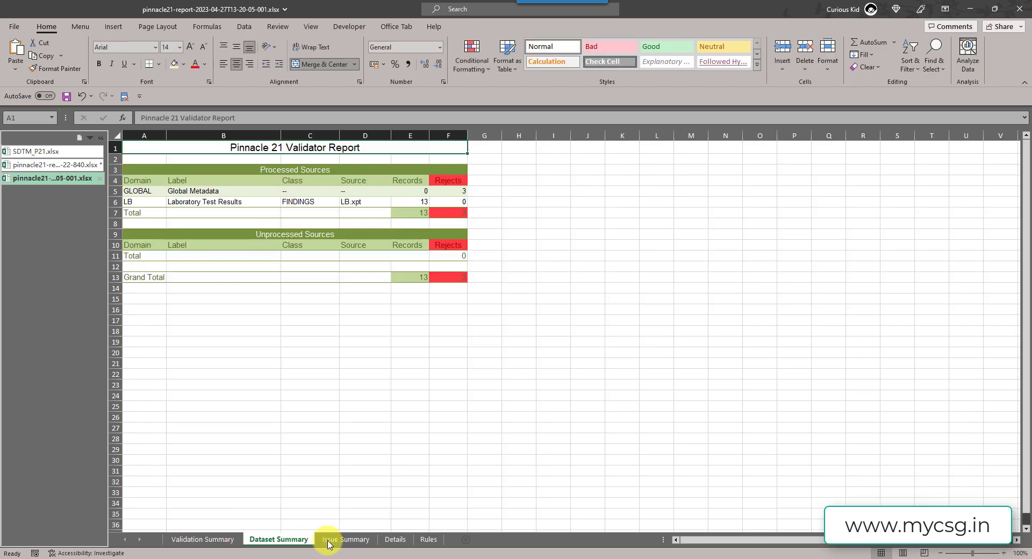
left_click(342, 540)
left_click(389, 540)
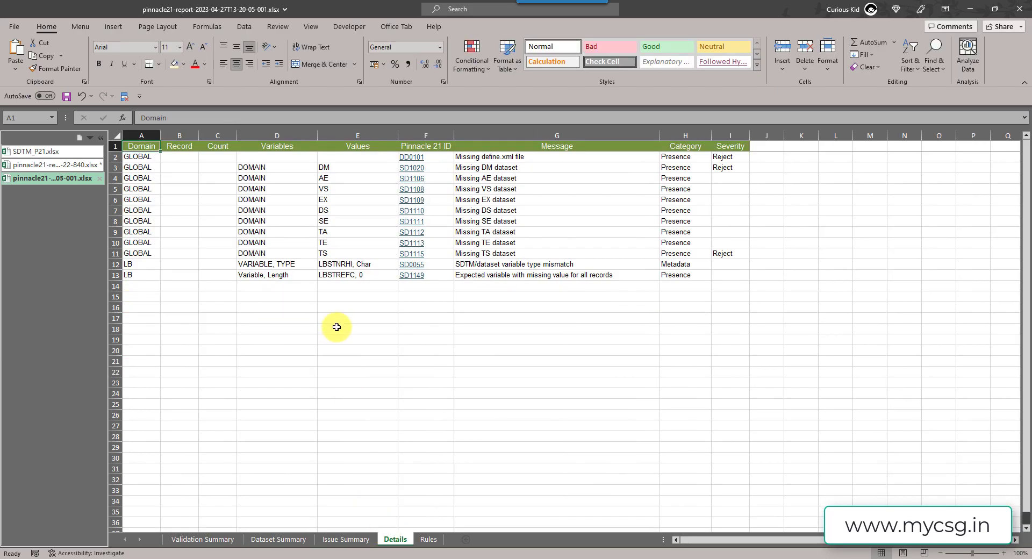
Examine the variables, values and messages of the LB domain's SD0055 and SD1149 issues
left_click(285, 264)
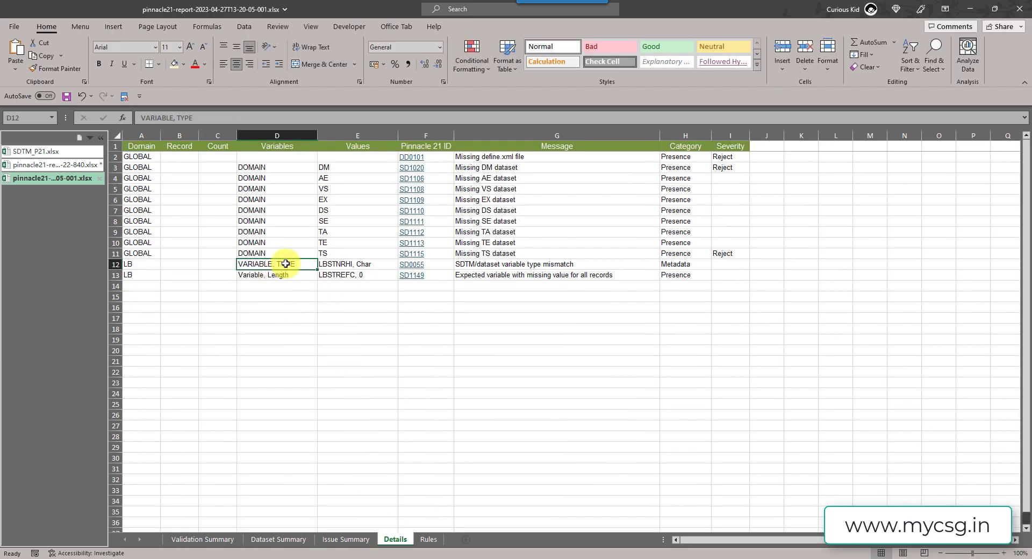
left_click_drag(285, 264, 514, 264)
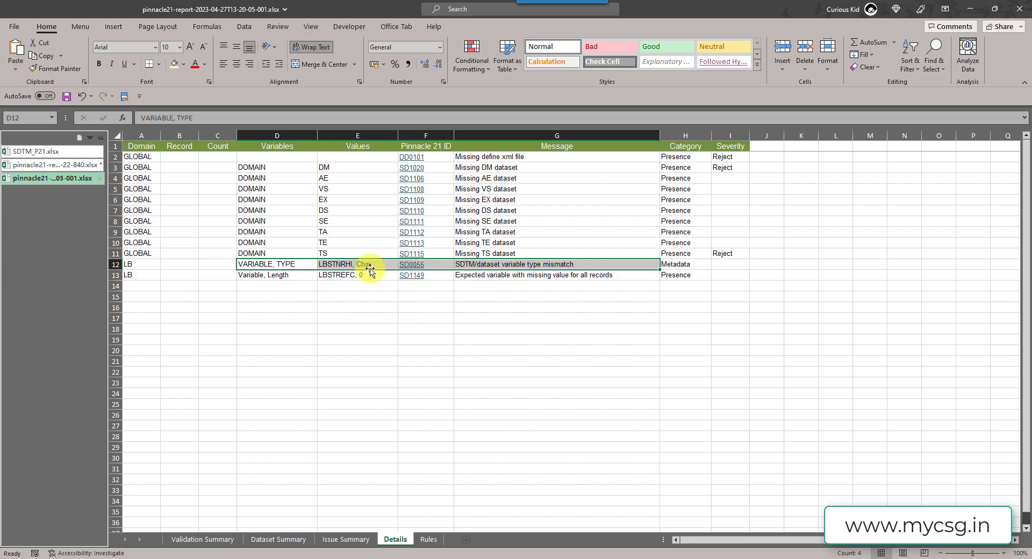
left_click(266, 278)
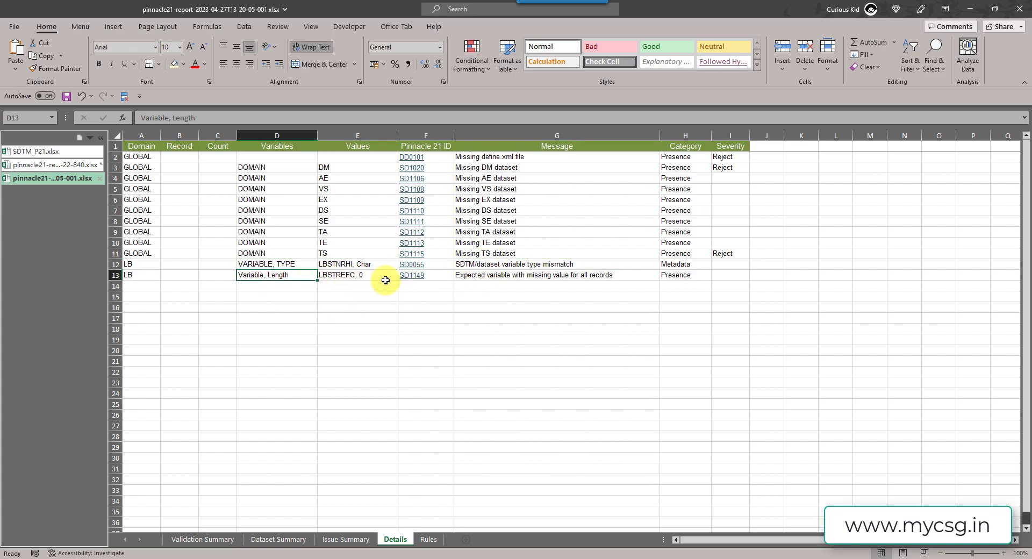